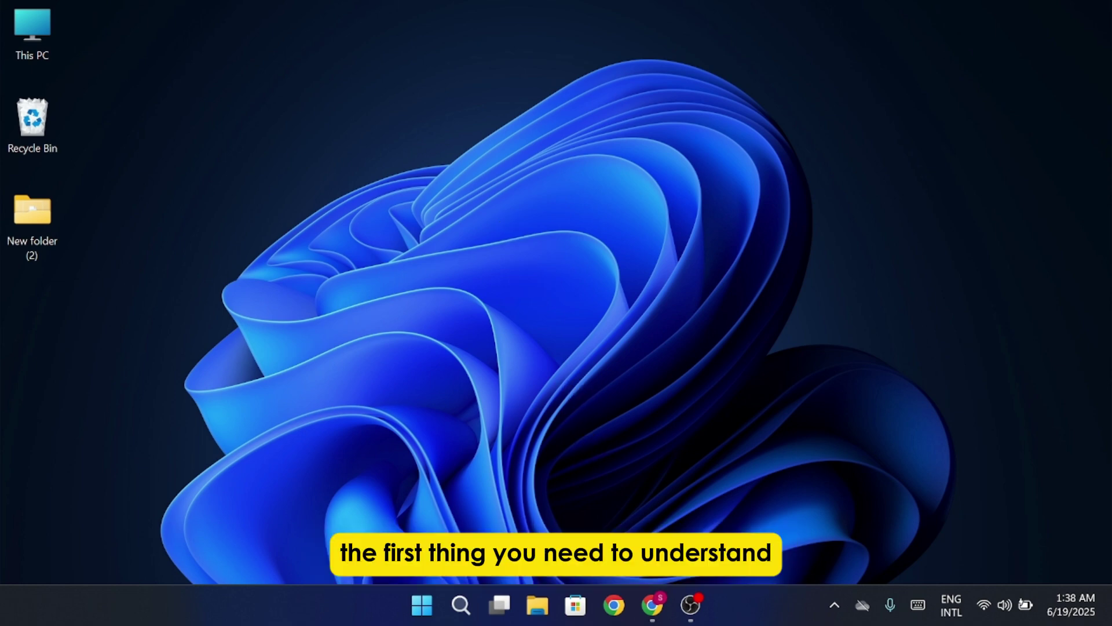
Bring up the Meta Ads Manager page in Chrome and scroll down to Key features.
left_click(652, 605)
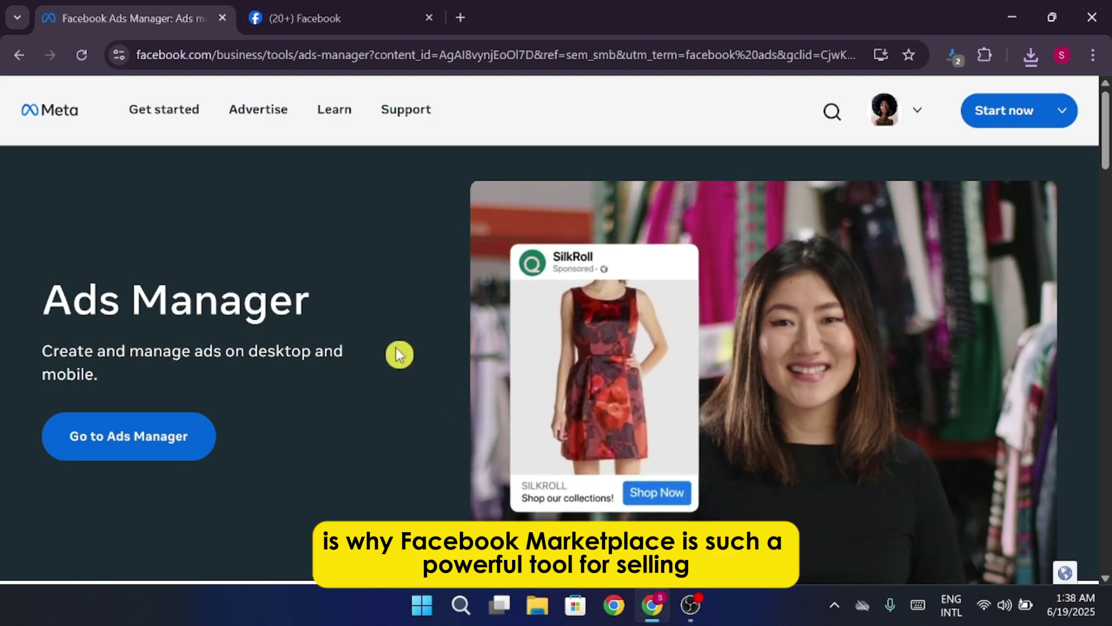
scroll(396, 348, "down", 4)
scroll(397, 353, "down", 5)
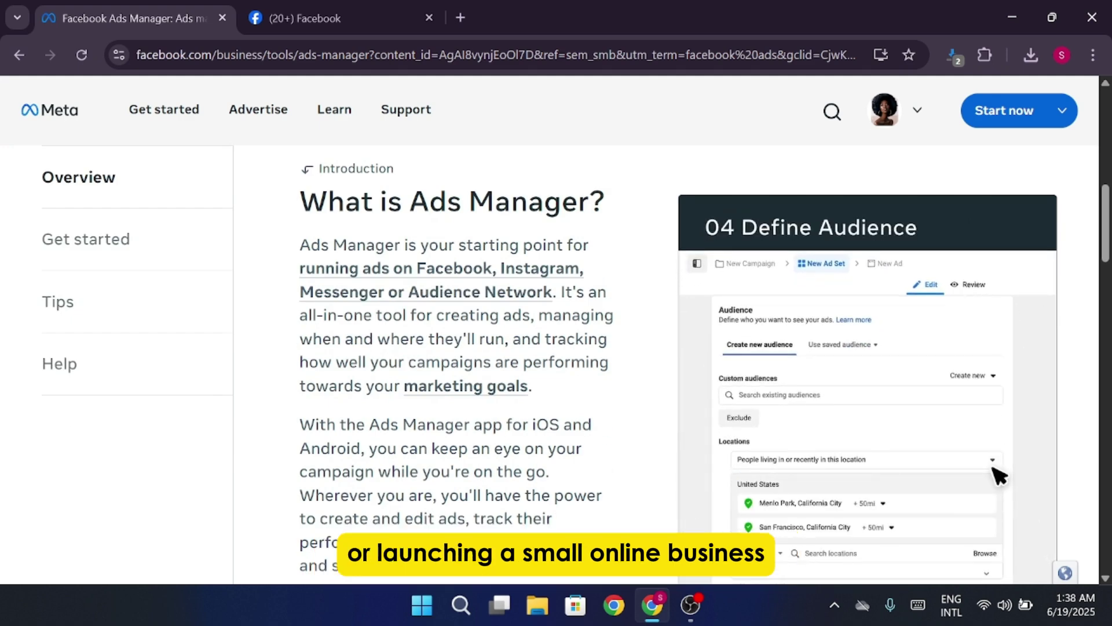
Open the 'Create an A/B test in Ads Manager' help article in a new tab.
middle_click(261, 311)
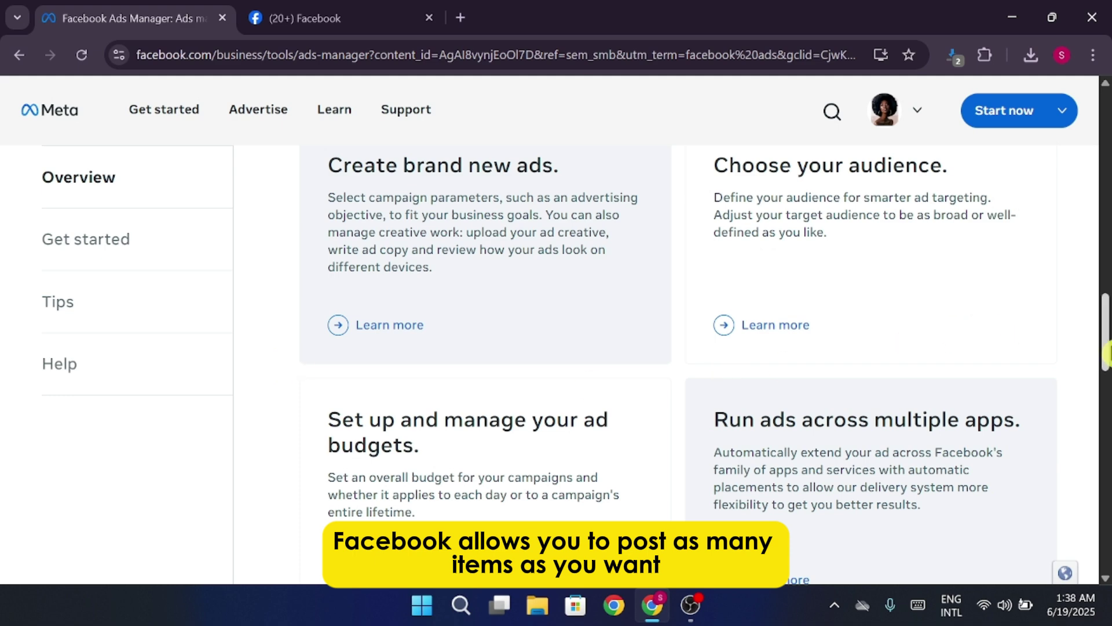
left_click_drag(1107, 356, 1107, 442)
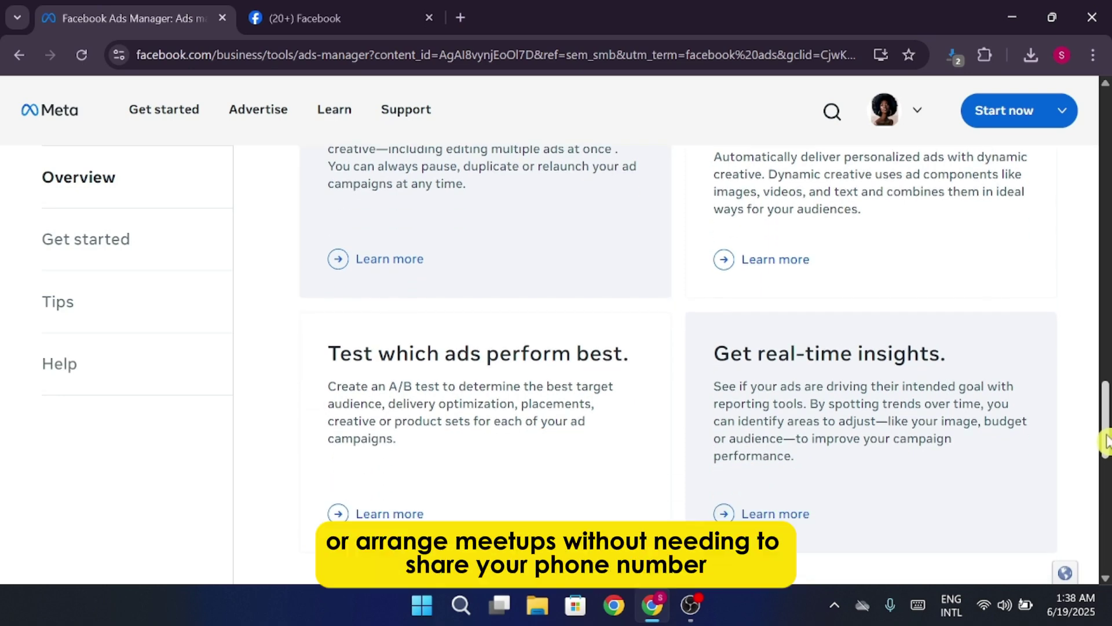
left_click(390, 514)
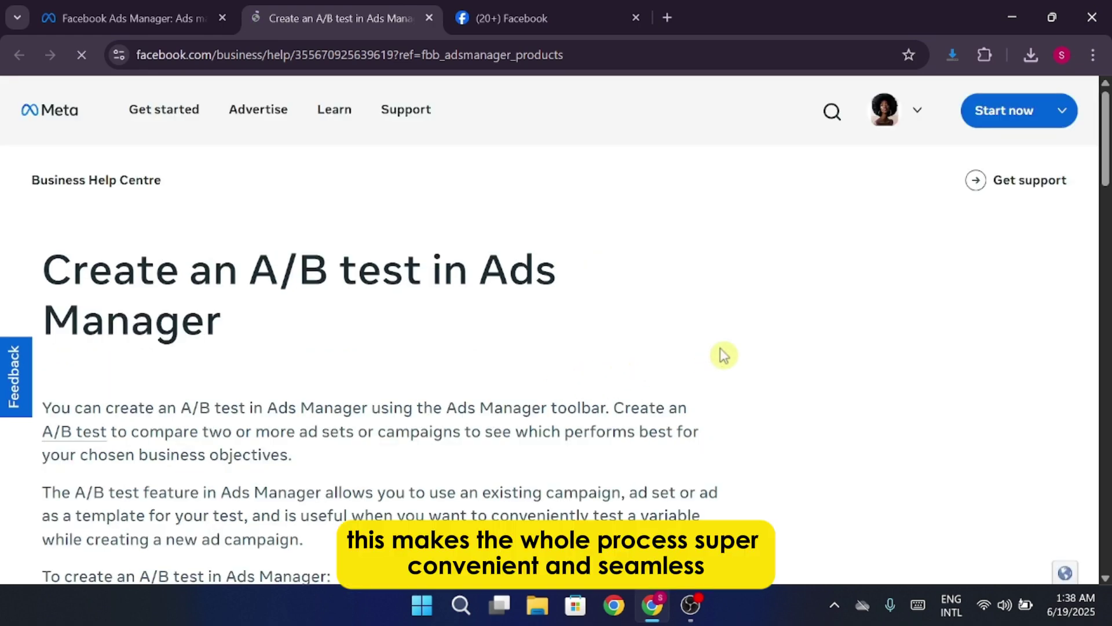
scroll(754, 348, "down", 3)
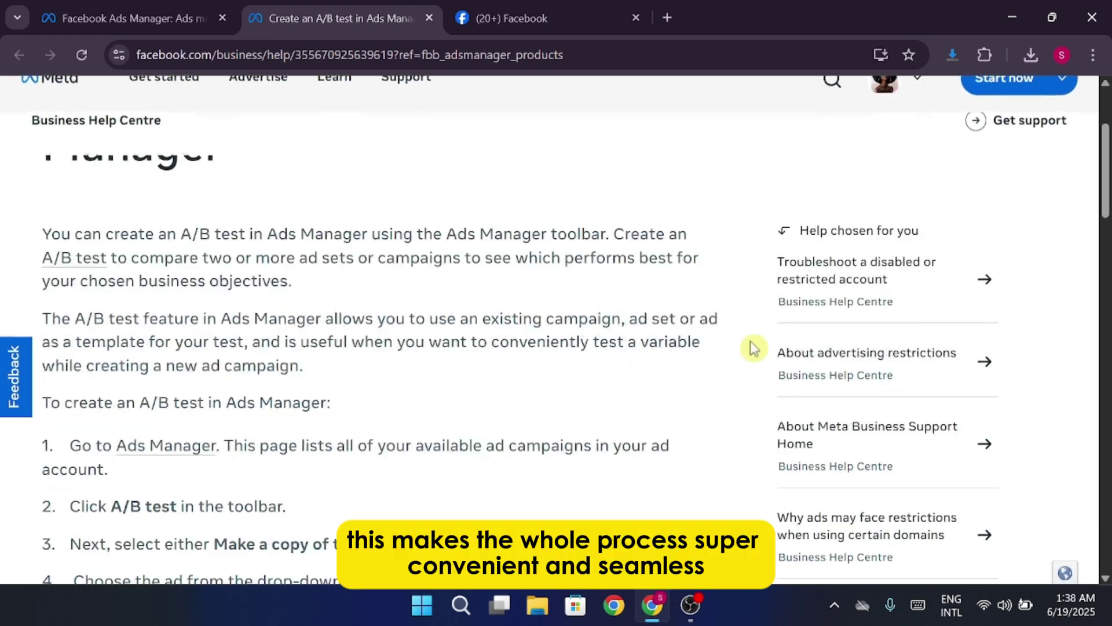
scroll(751, 371, "down", 3)
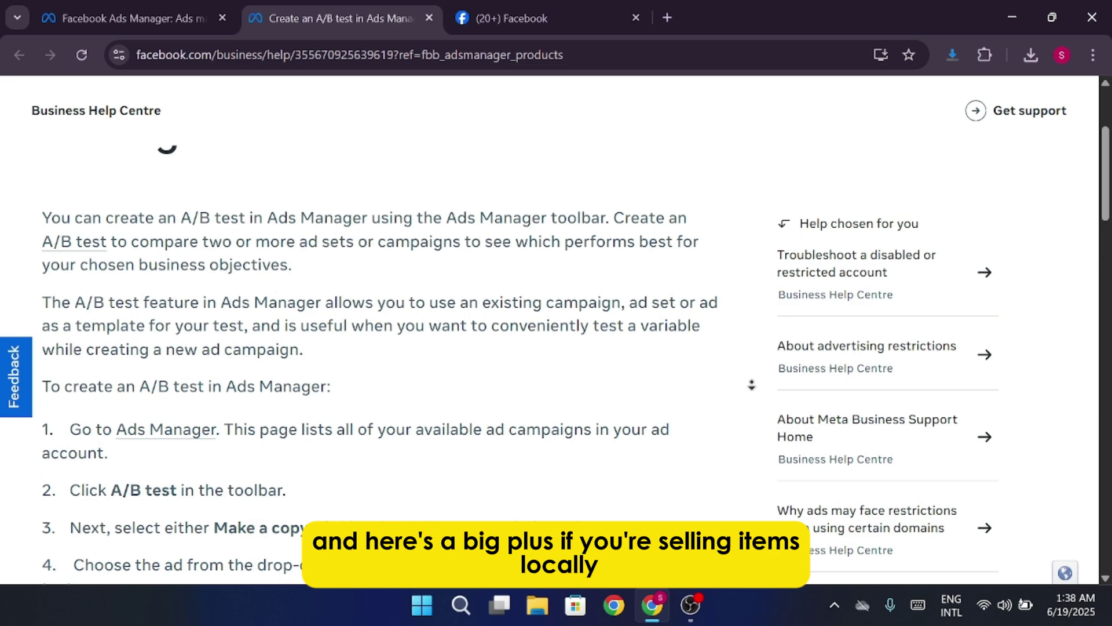
scroll(751, 396, "down", 1)
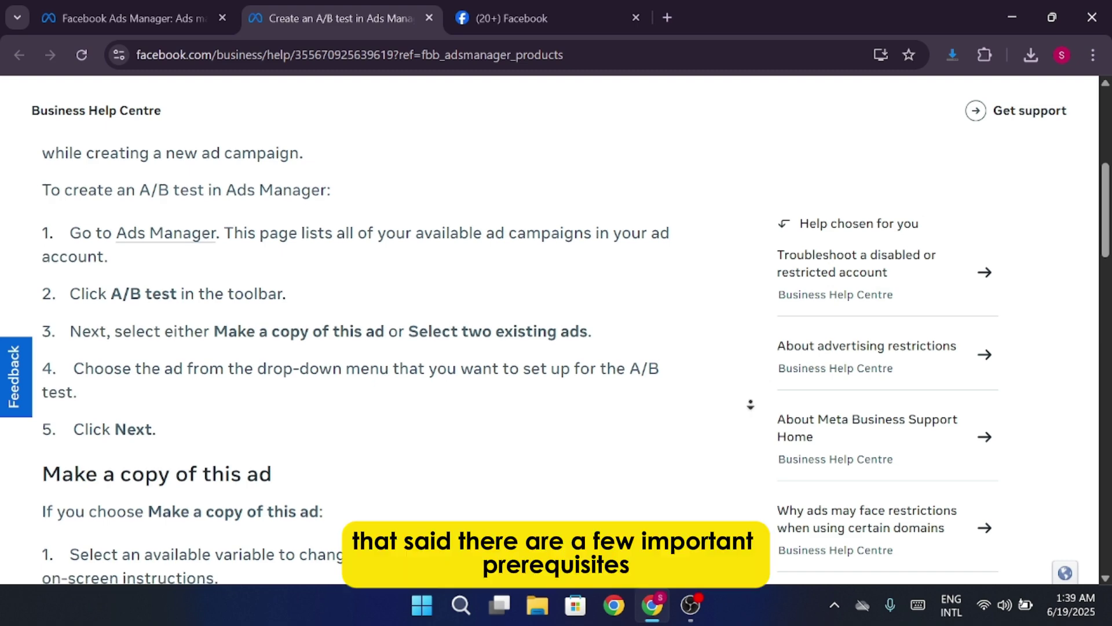
scroll(739, 418, "down", 3)
scroll(739, 418, "down", 5)
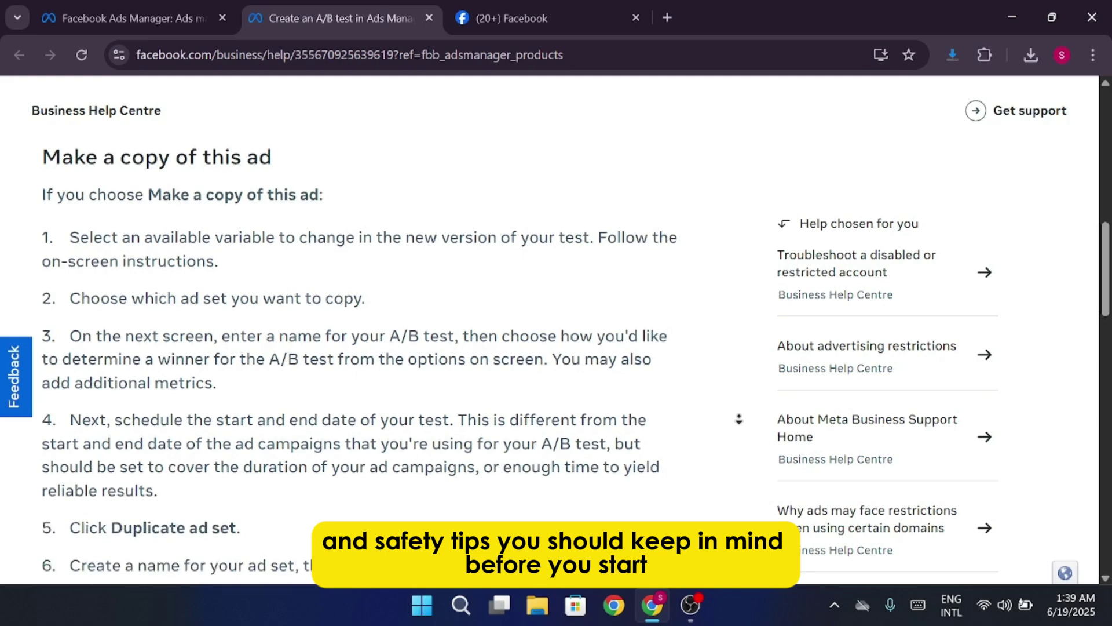
scroll(739, 418, "down", 5)
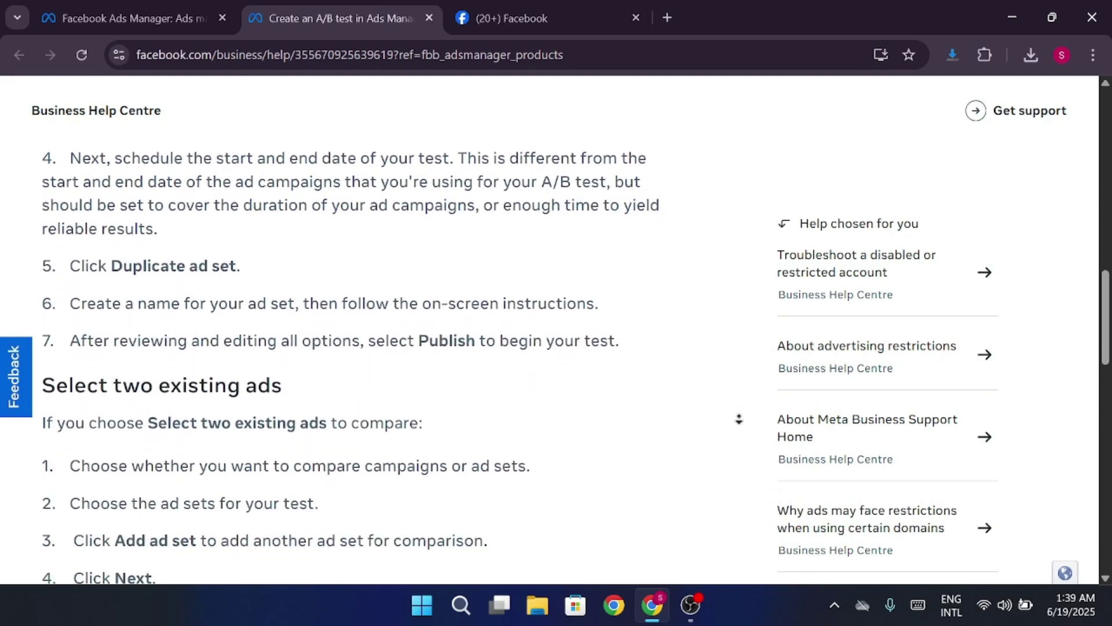
scroll(739, 413, "down", 2)
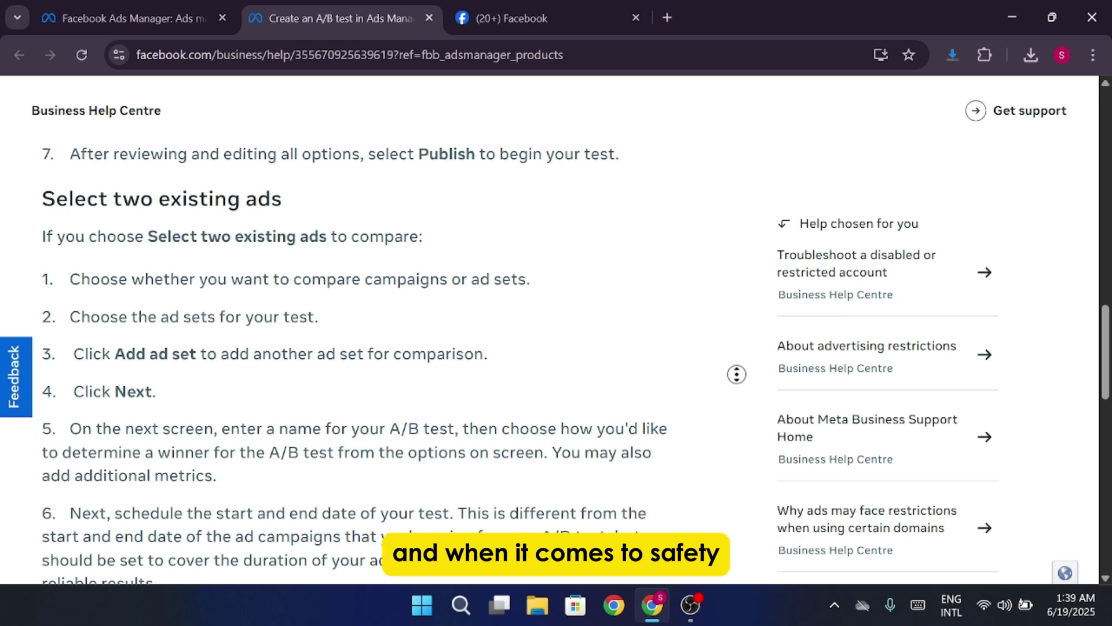
scroll(736, 374, "down", 2)
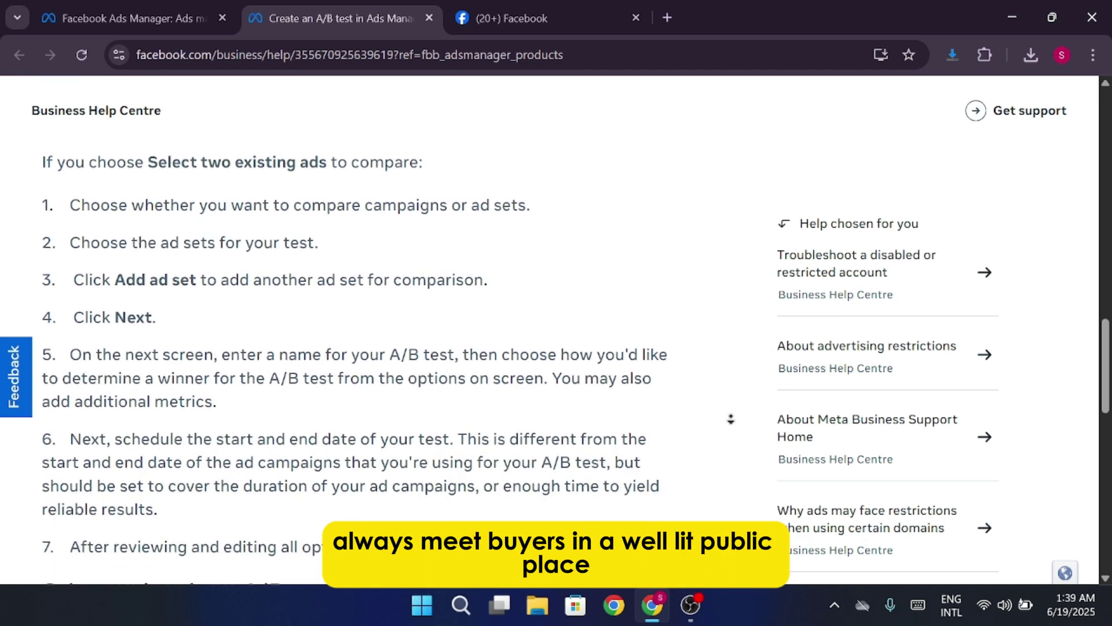
scroll(731, 418, "down", 4)
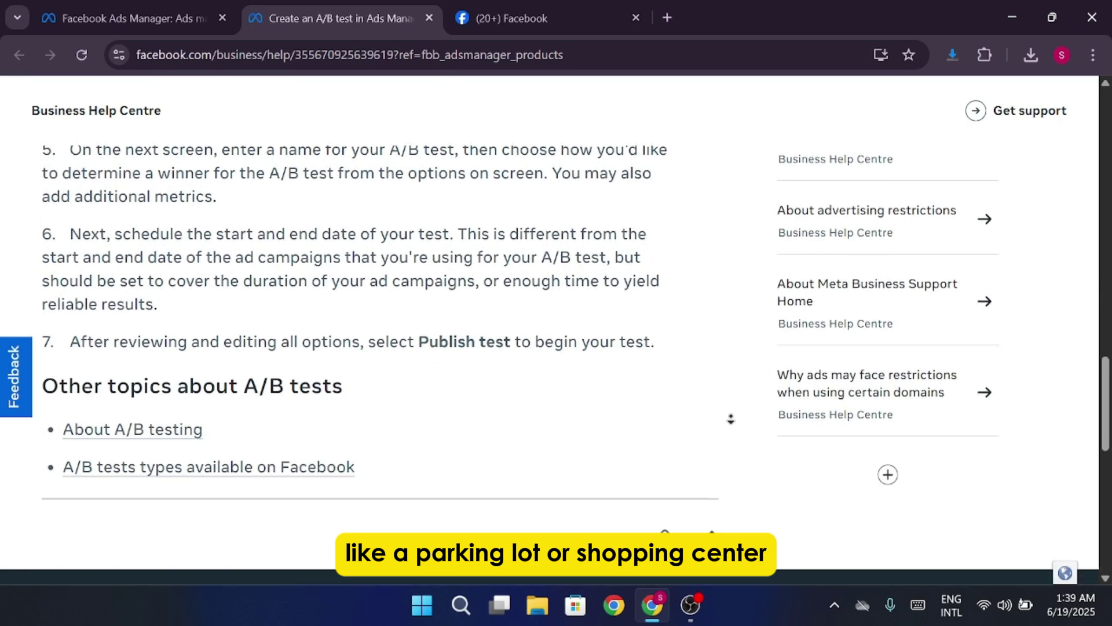
scroll(730, 418, "down", 1)
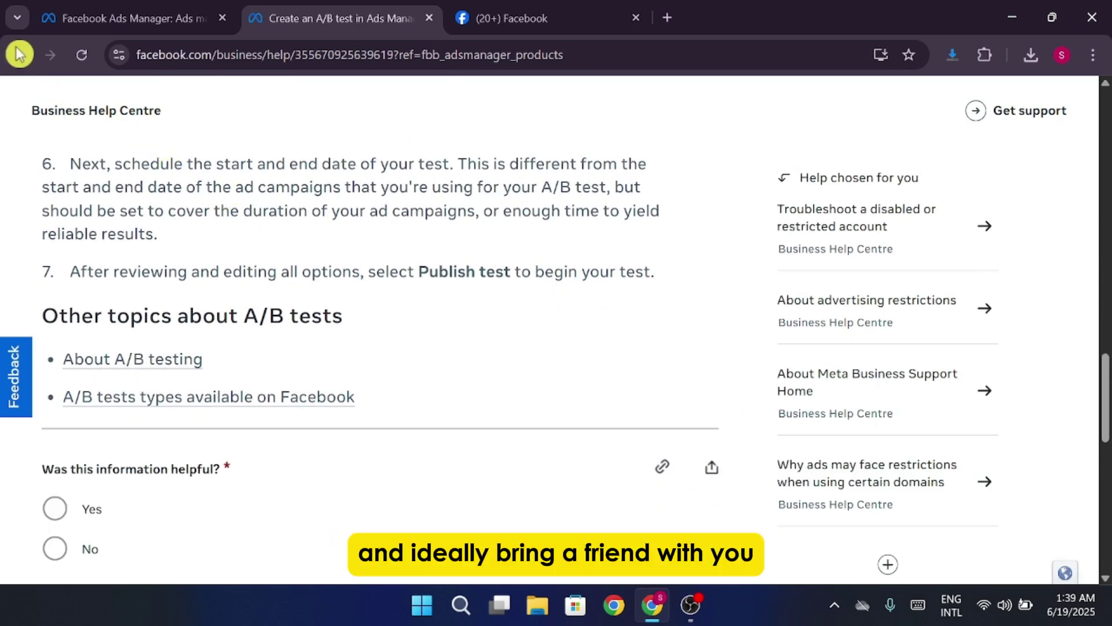
Return to the Ads Manager overview tab.
left_click(110, 36)
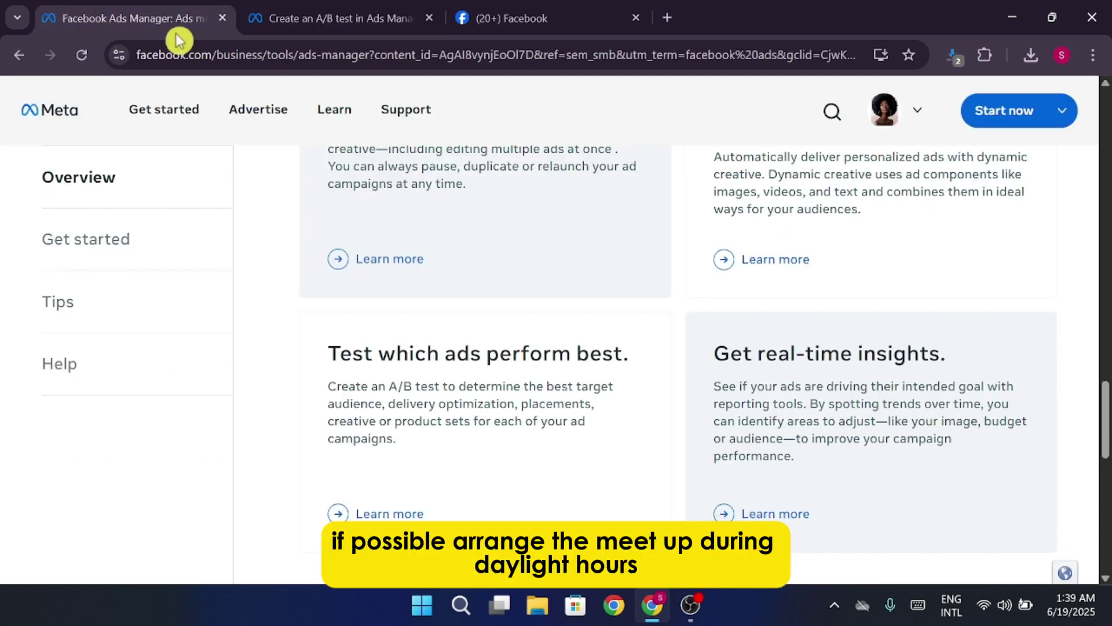
mouse_move(334, 109)
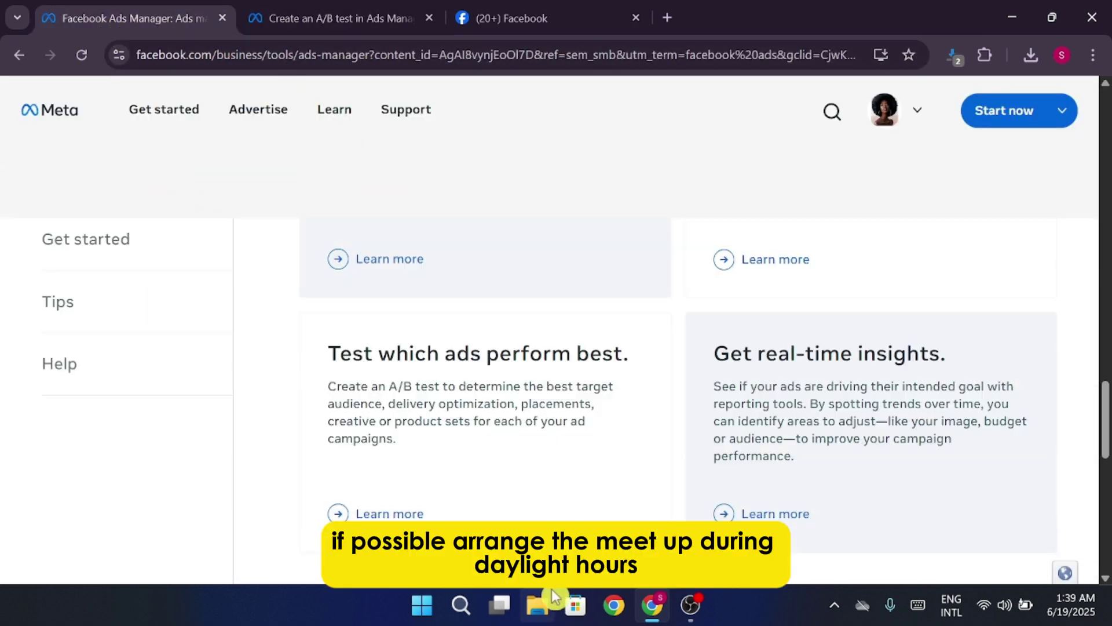
scroll(524, 437, "down", 3)
scroll(526, 435, "up", 1)
scroll(526, 436, "up", 3)
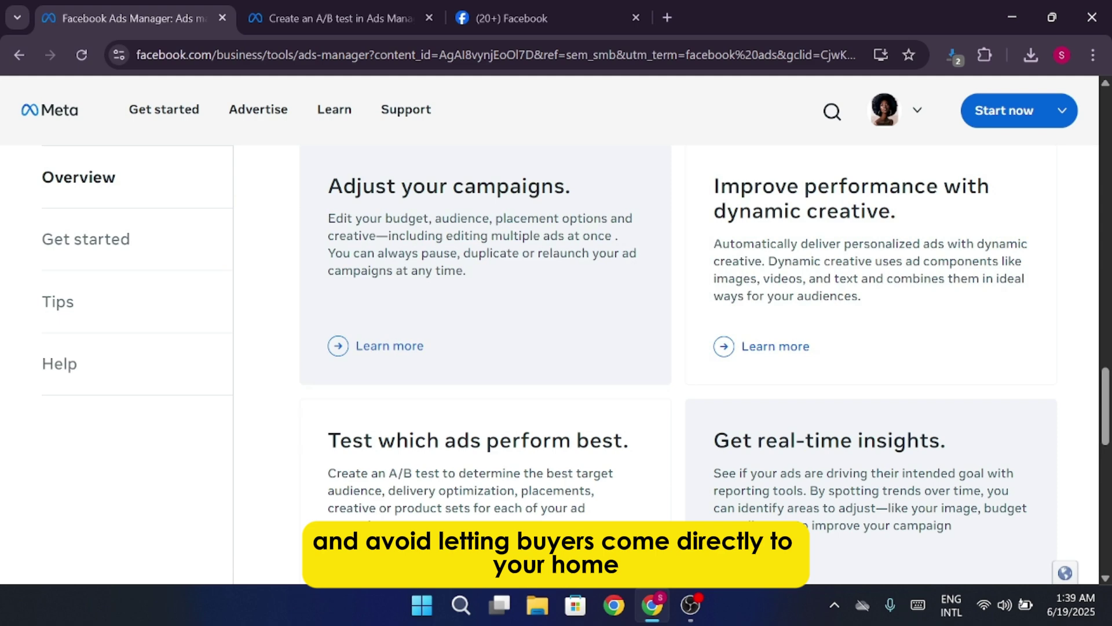
Open Ads Manager Tips, expand 'Let your ad exit the learning phase', then go to the Facebook feed.
left_click(72, 317)
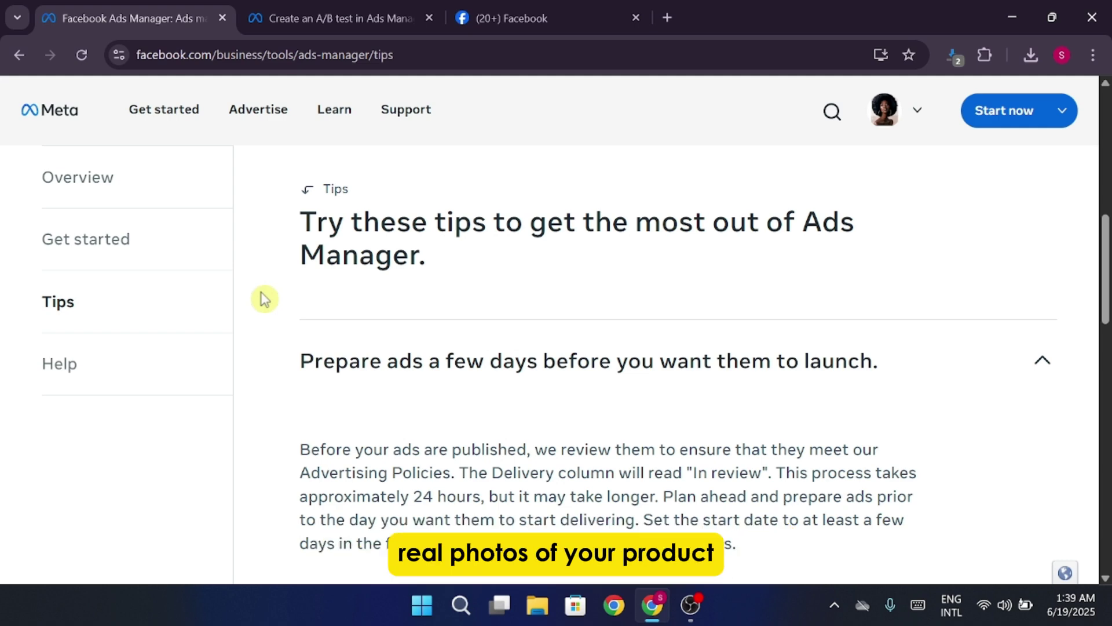
middle_click(262, 294)
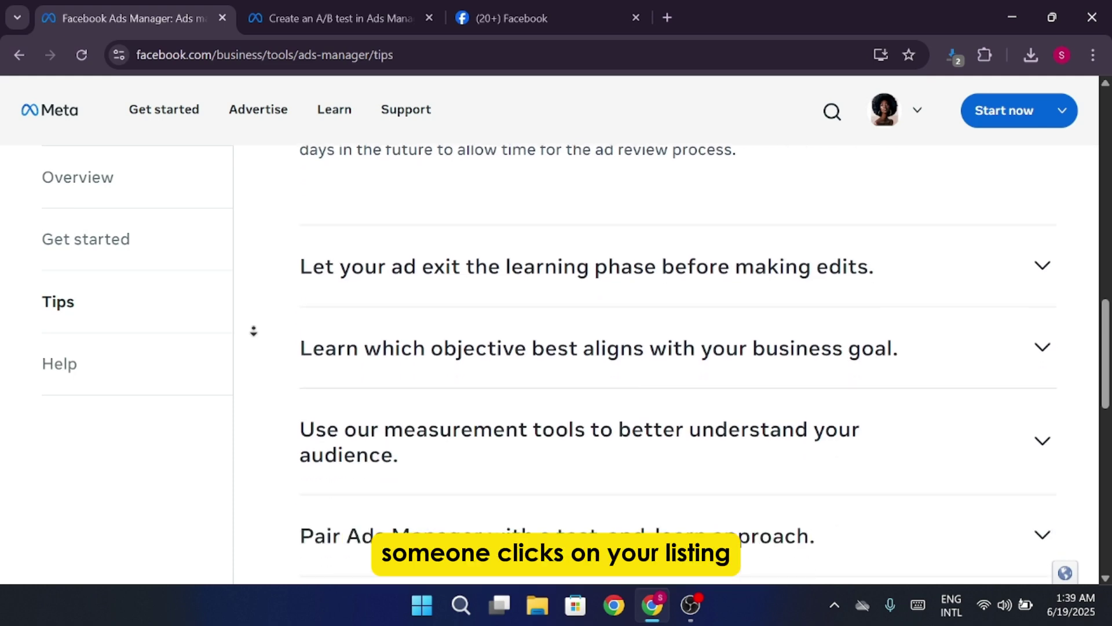
left_click(258, 335)
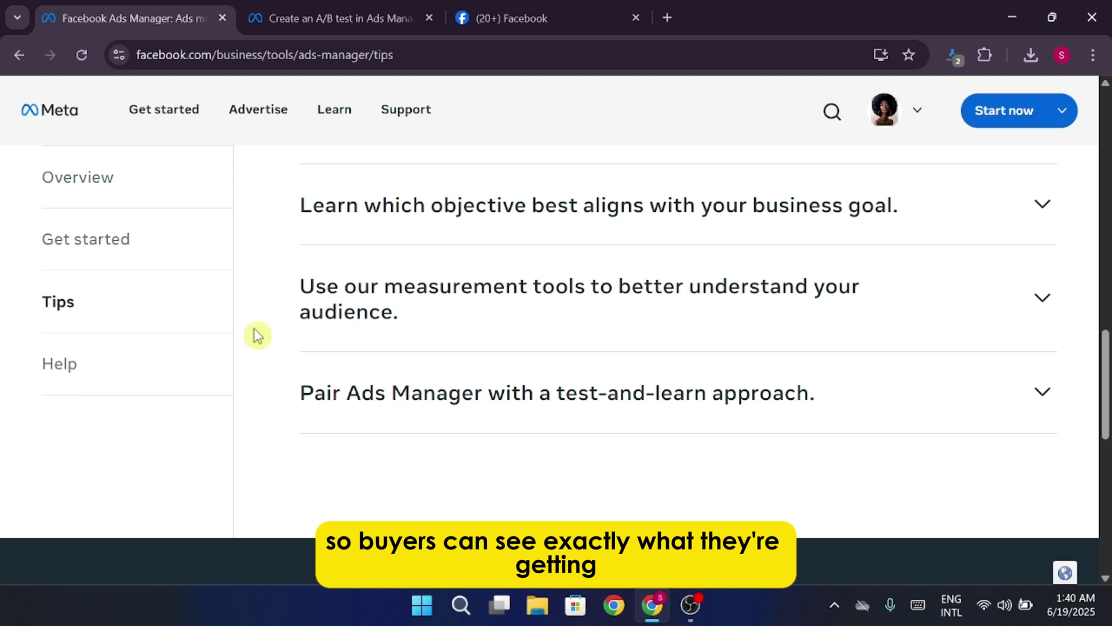
middle_click(255, 327)
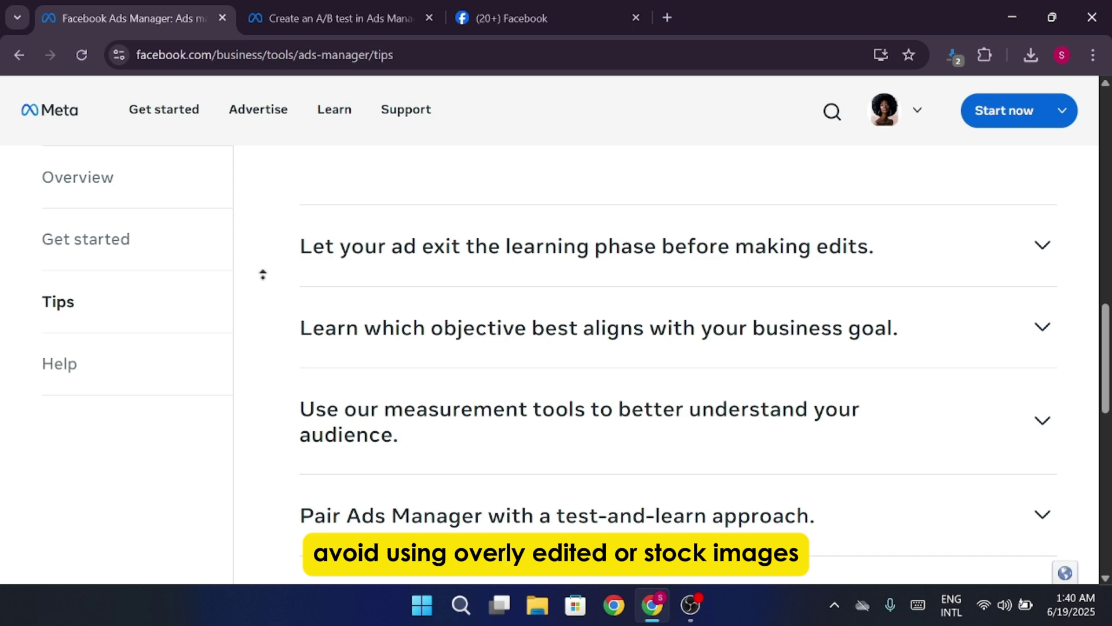
left_click(266, 283)
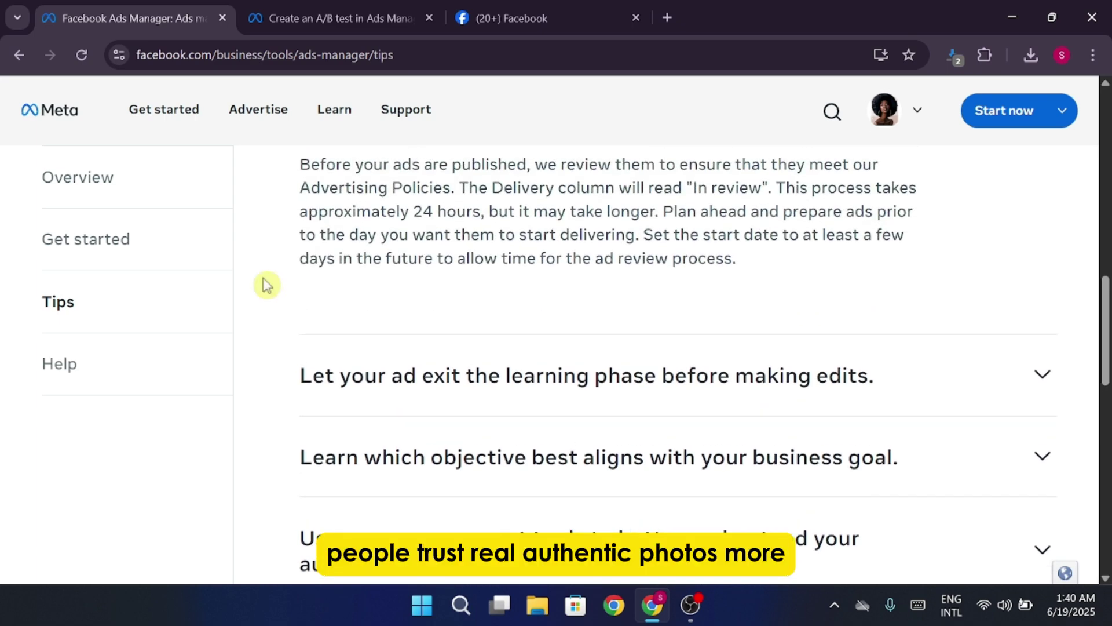
left_click(1029, 376)
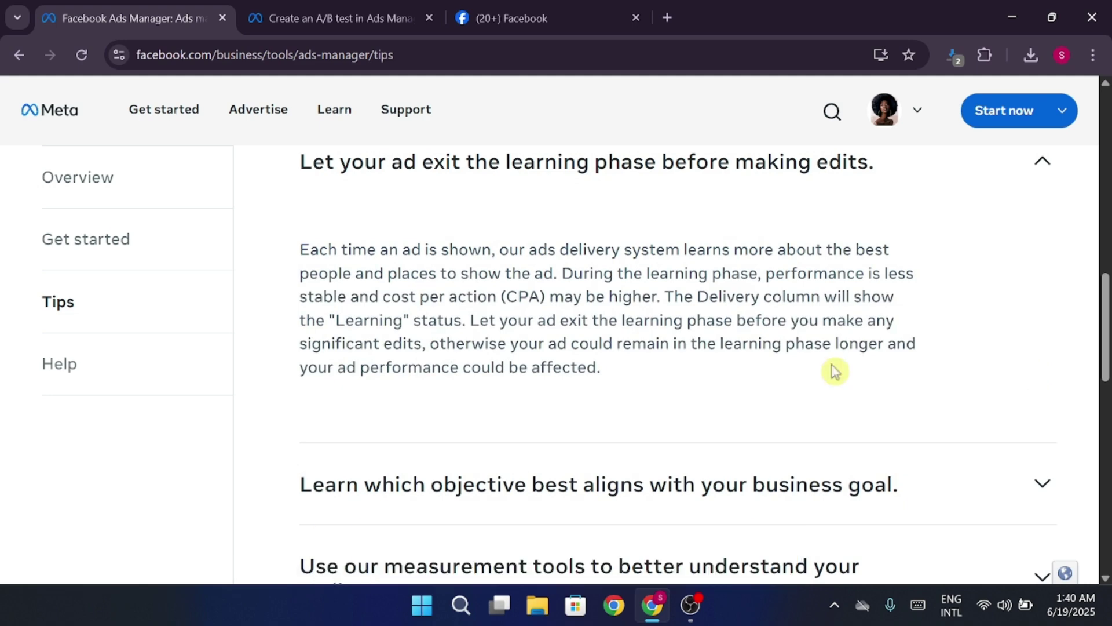
left_click(516, 19)
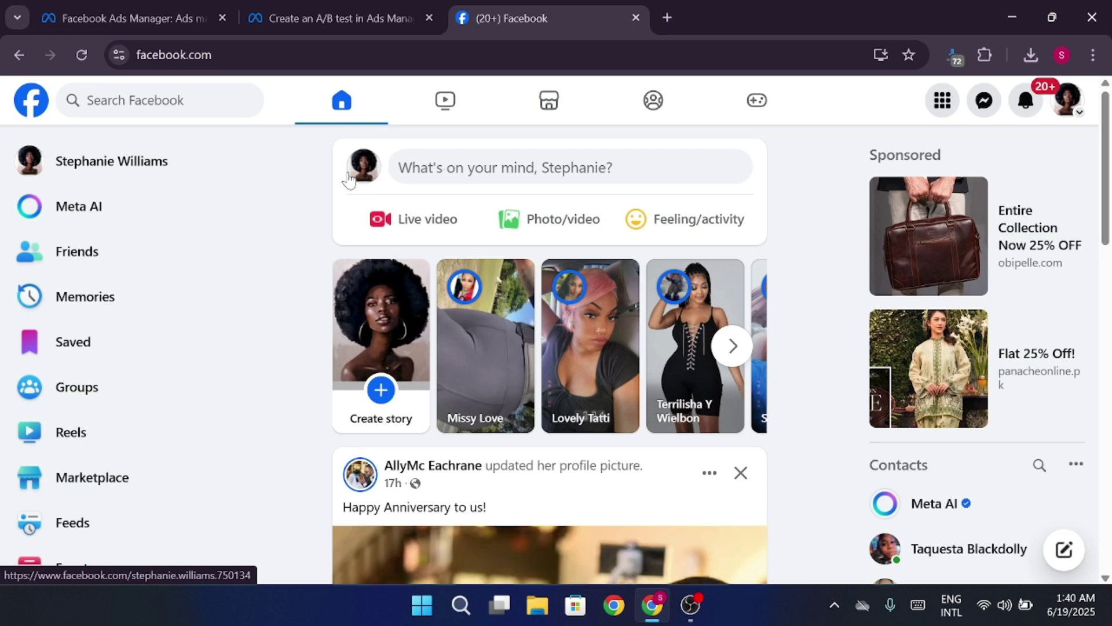
Scroll the Facebook home feed's left sidebar down toward Marketplace.
scroll(173, 295, "down", 1)
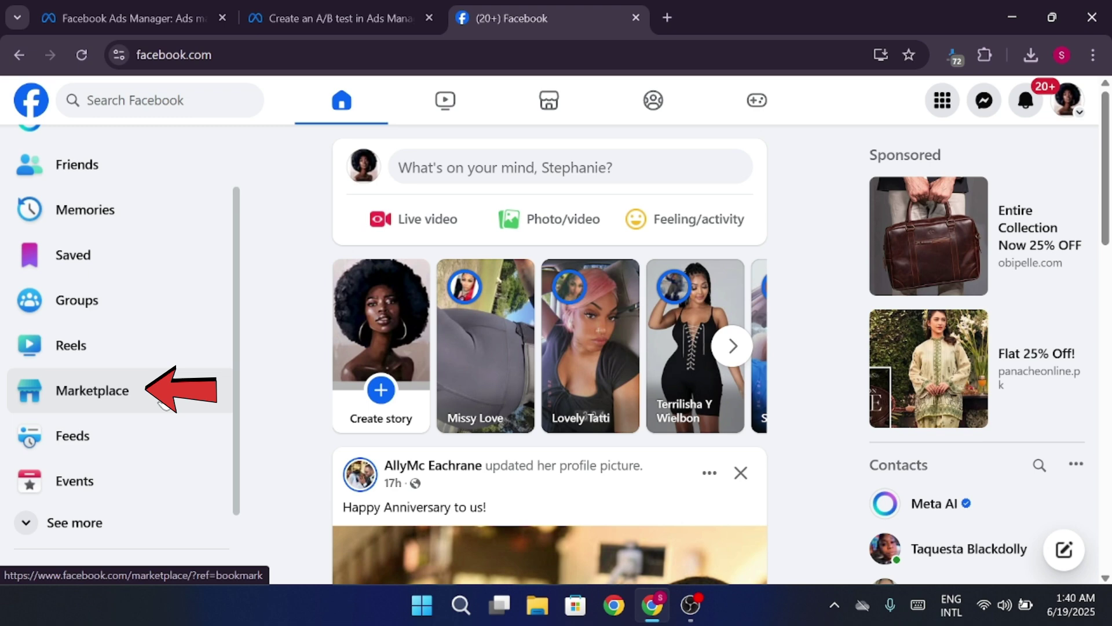
left_click(165, 397)
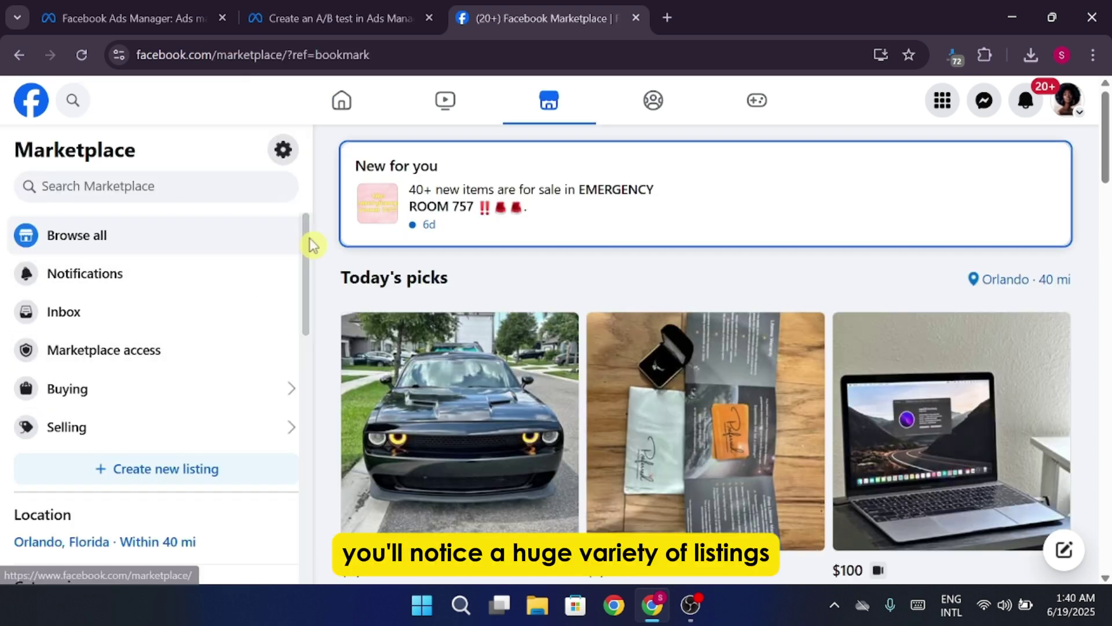
scroll(581, 290, "down", 3)
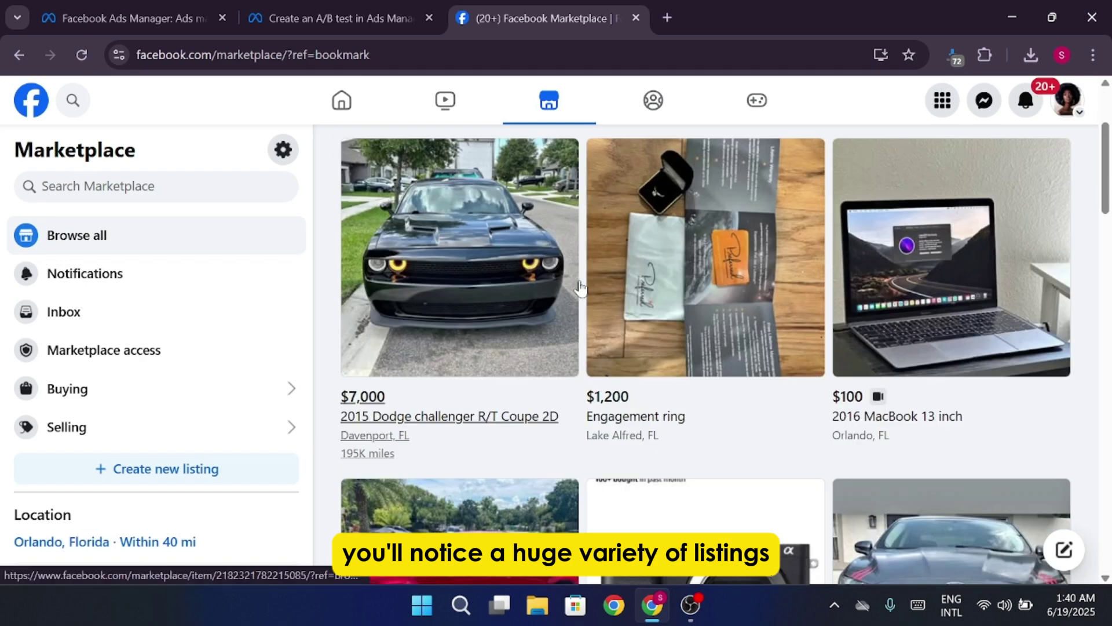
scroll(580, 287, "down", 6)
scroll(580, 287, "down", 3)
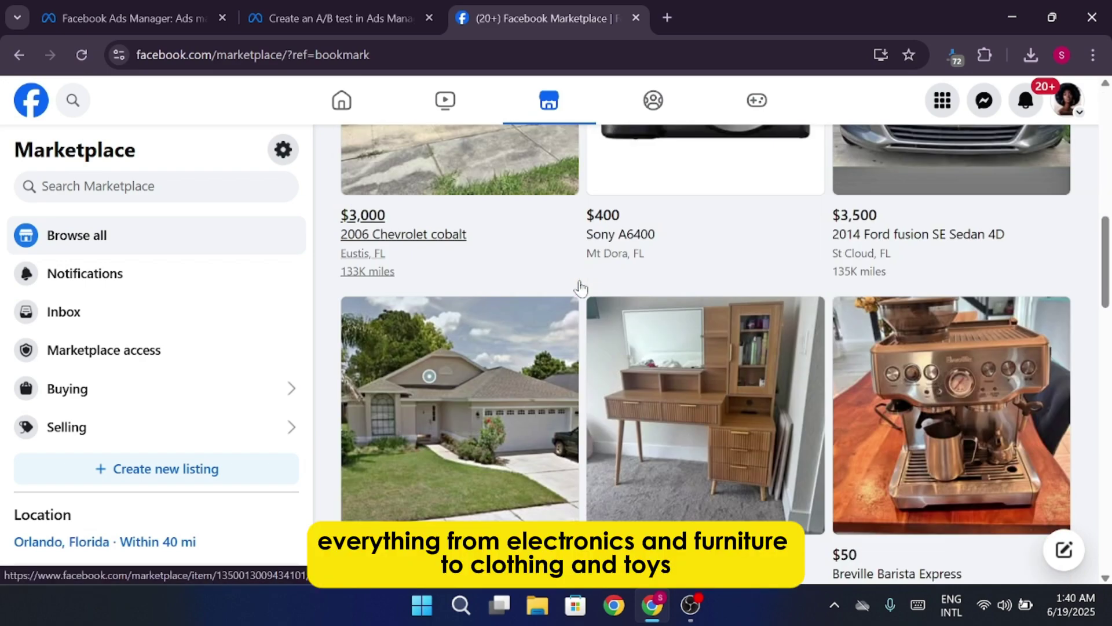
scroll(580, 287, "down", 3)
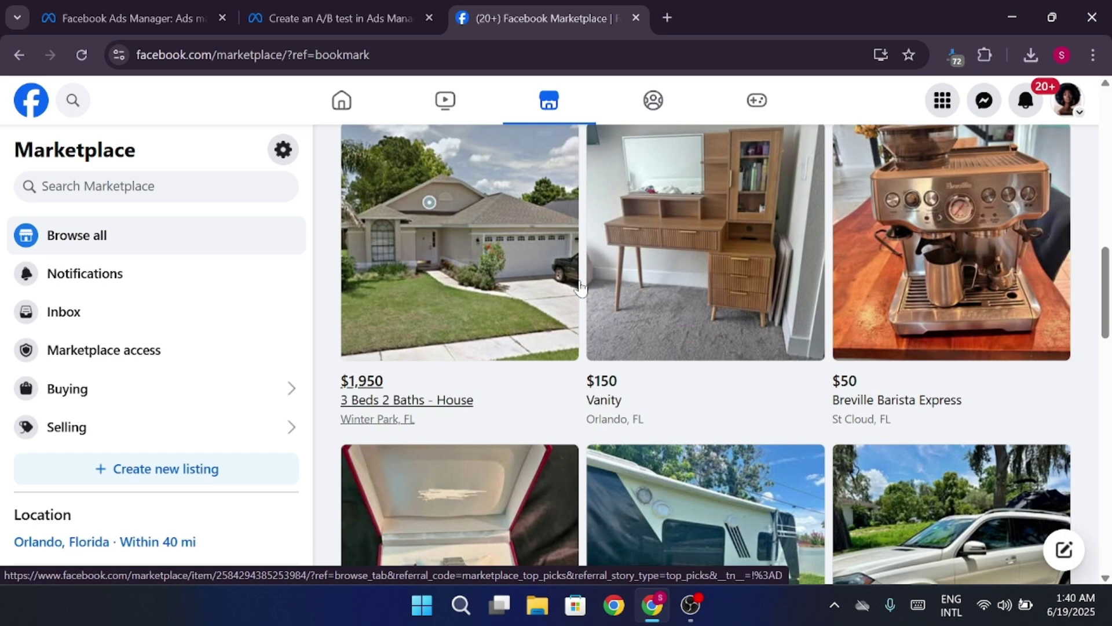
scroll(579, 285, "down", 3)
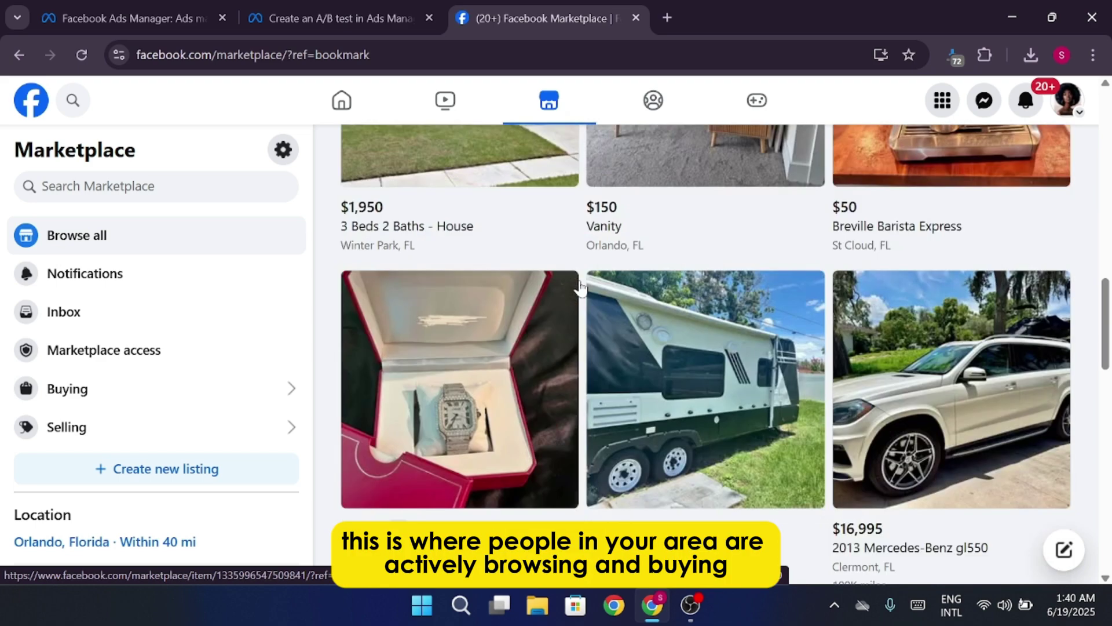
scroll(580, 288, "down", 6)
scroll(580, 288, "down", 2)
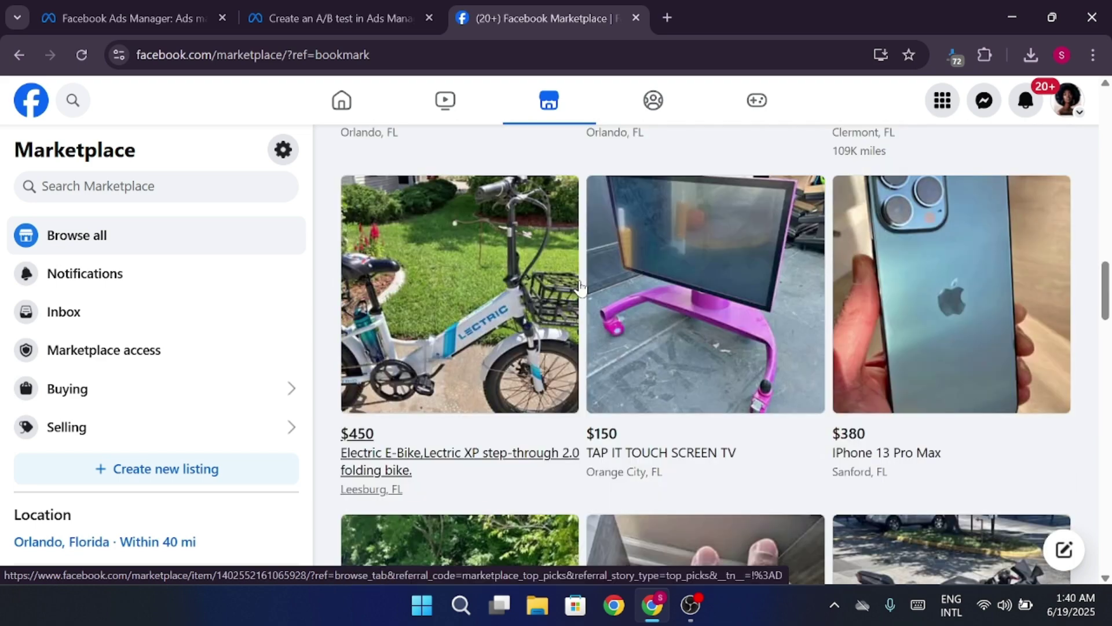
scroll(579, 285, "down", 3)
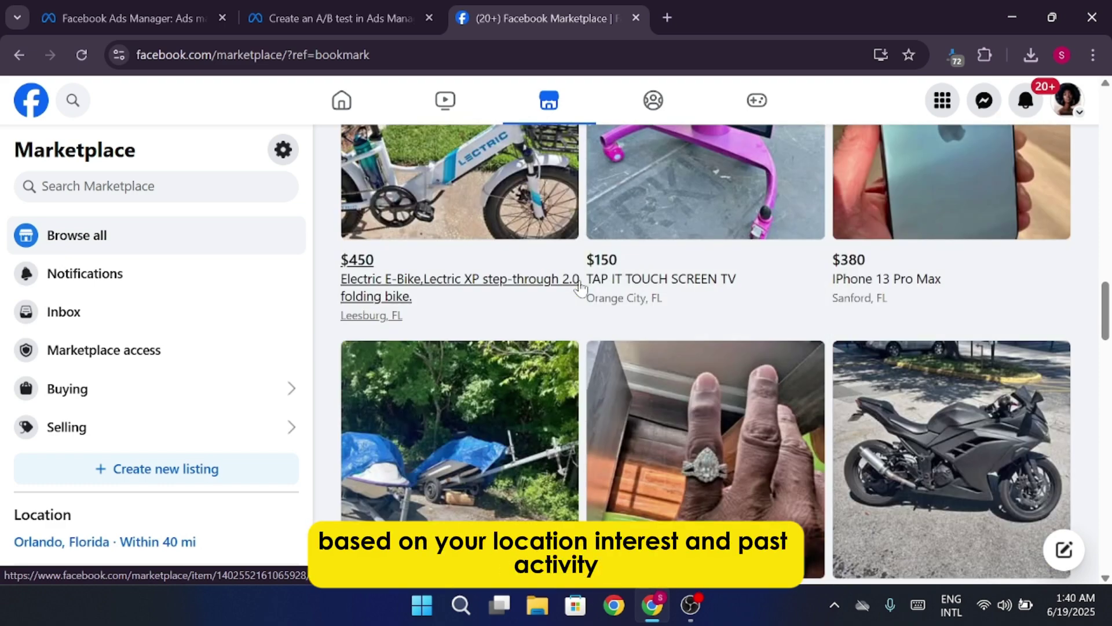
scroll(579, 285, "down", 2)
scroll(1106, 328, "down", 1)
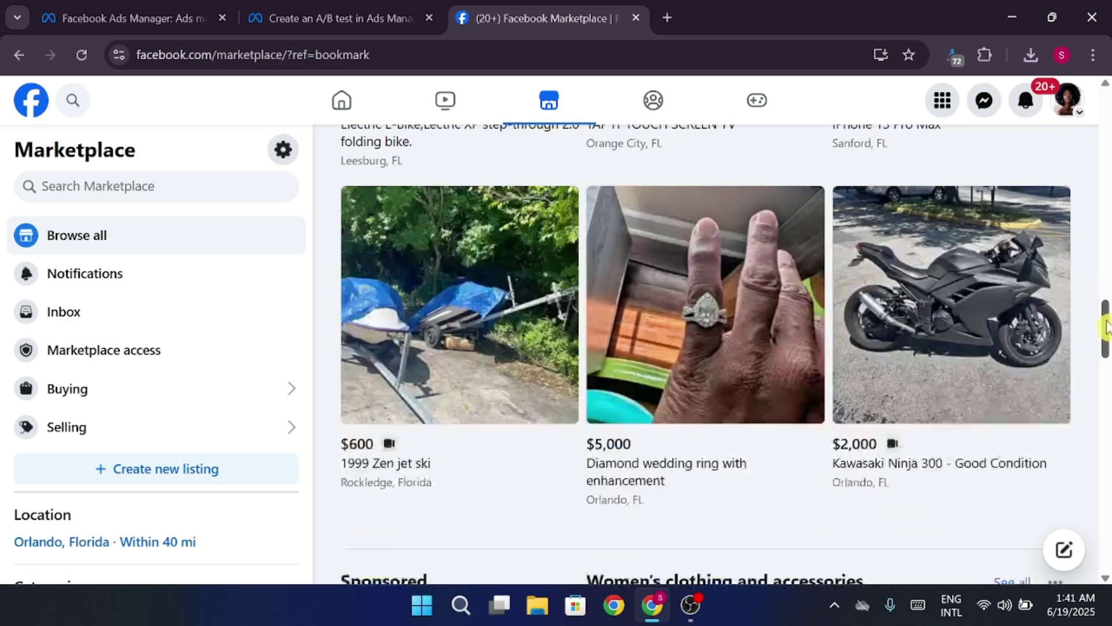
left_click_drag(1106, 327, 1103, 512)
scroll(1100, 533, "down", 7)
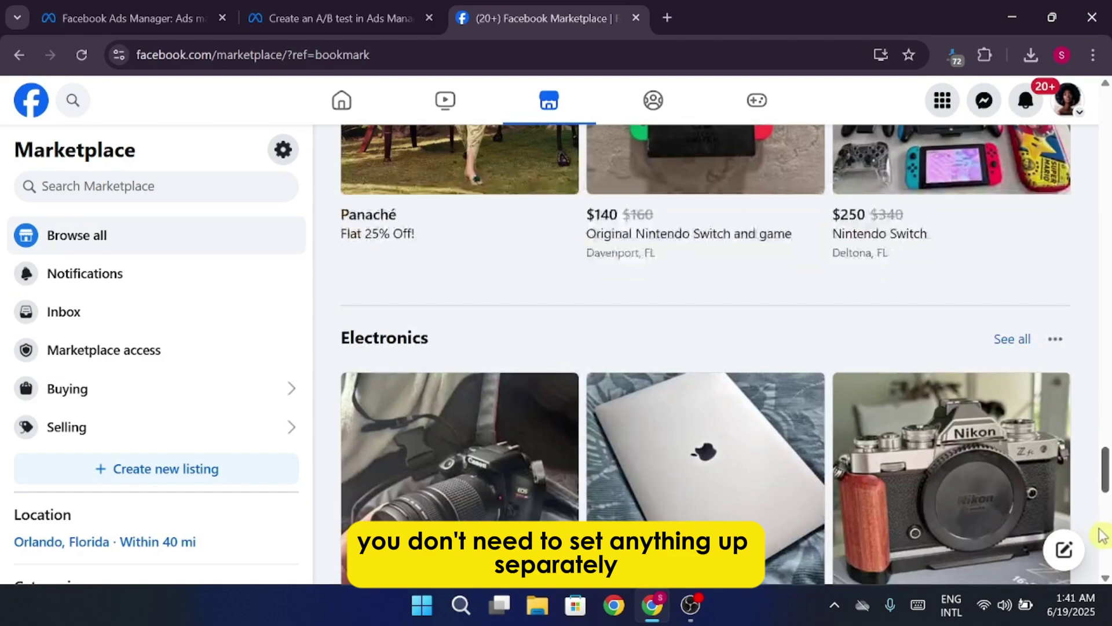
scroll(1098, 556, "down", 5)
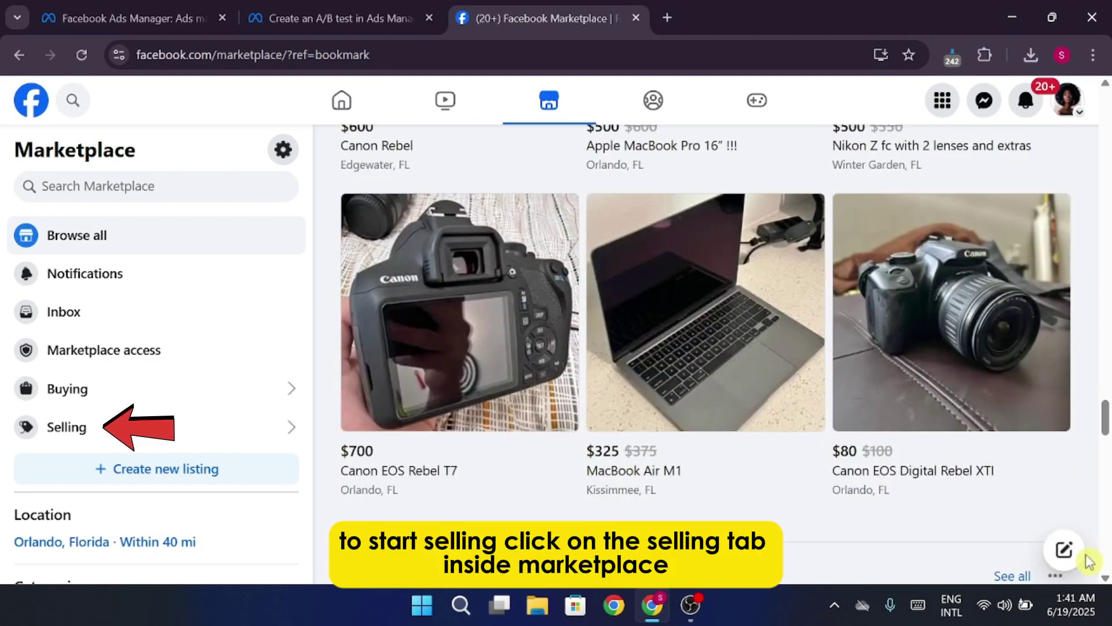
Go to the Marketplace Selling page and close the 'Keep your listings up to date' banner.
left_click(238, 441)
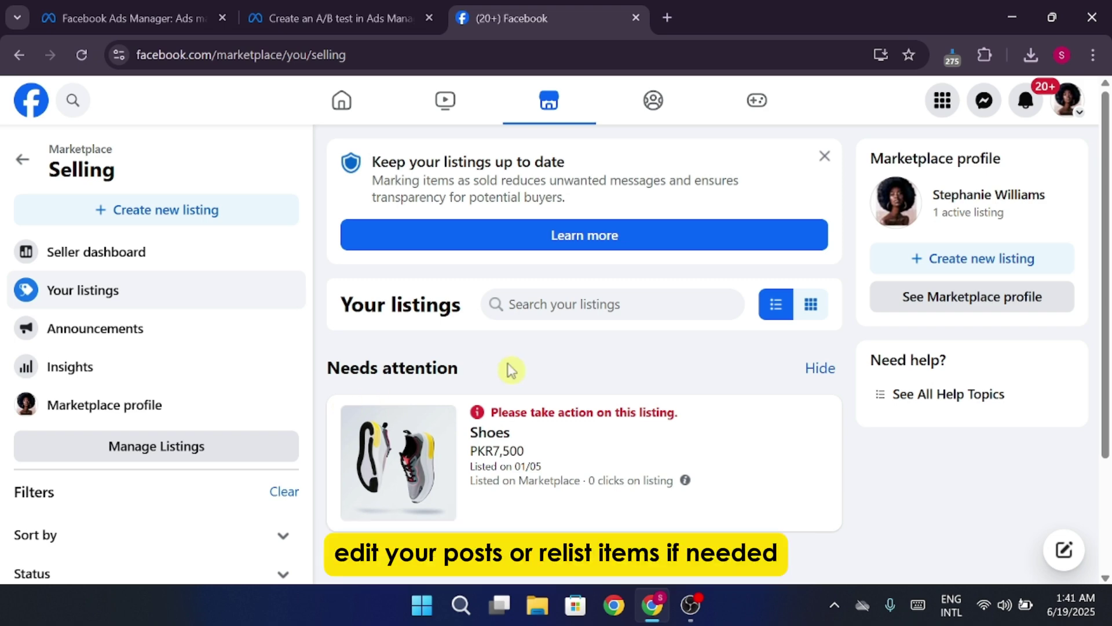
left_click(825, 155)
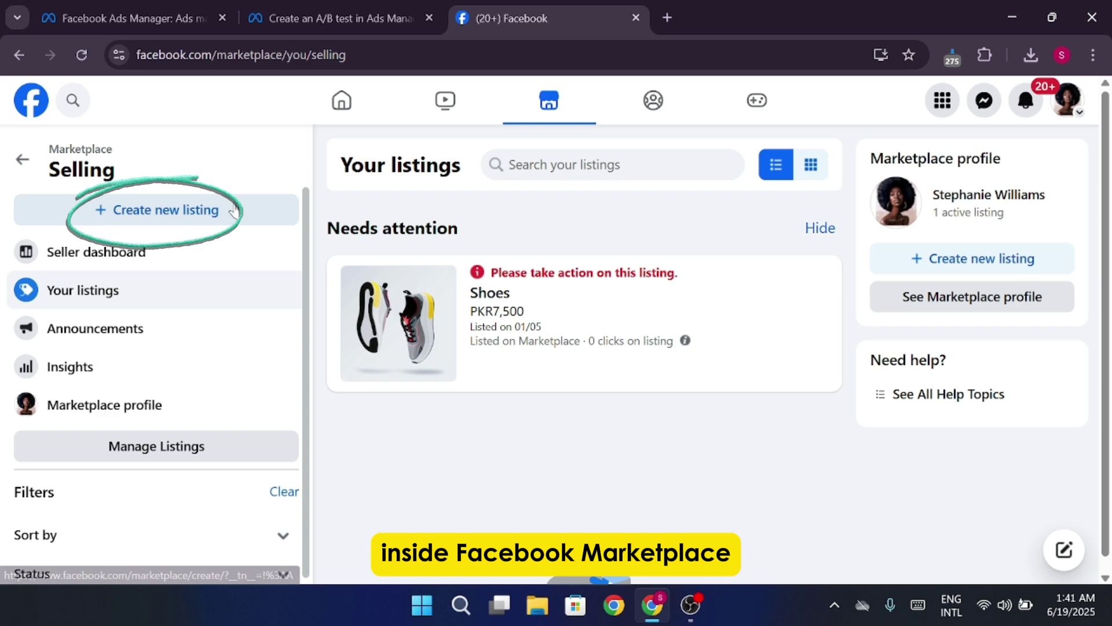
Choose '+ Create new listing' from the Selling sidebar.
left_click(202, 211)
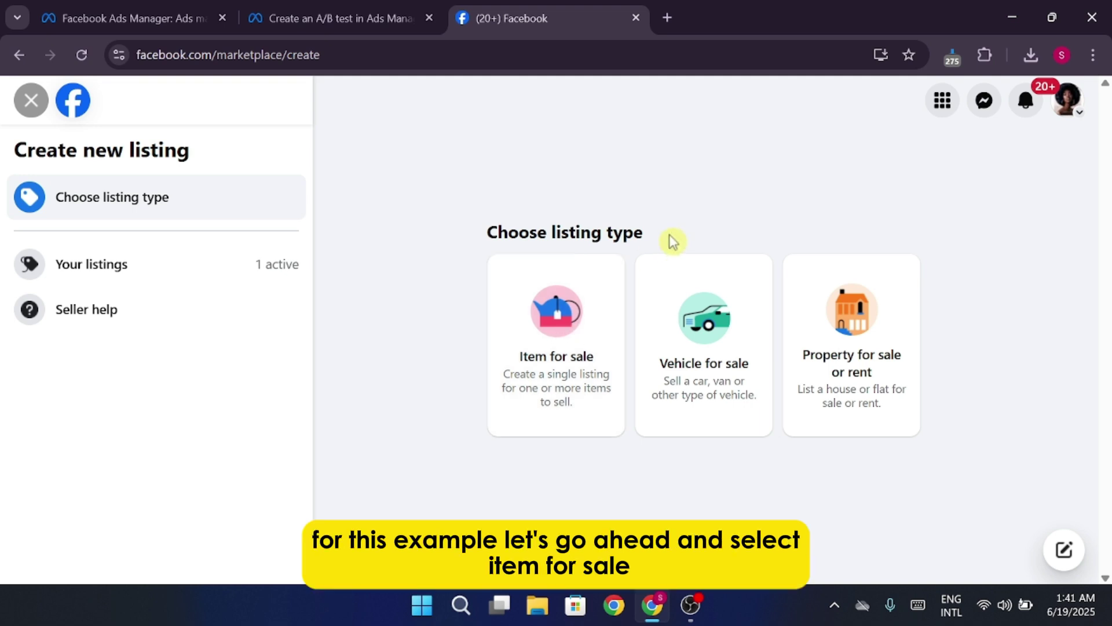
Pick 'Item for sale' as the listing type.
left_click(574, 318)
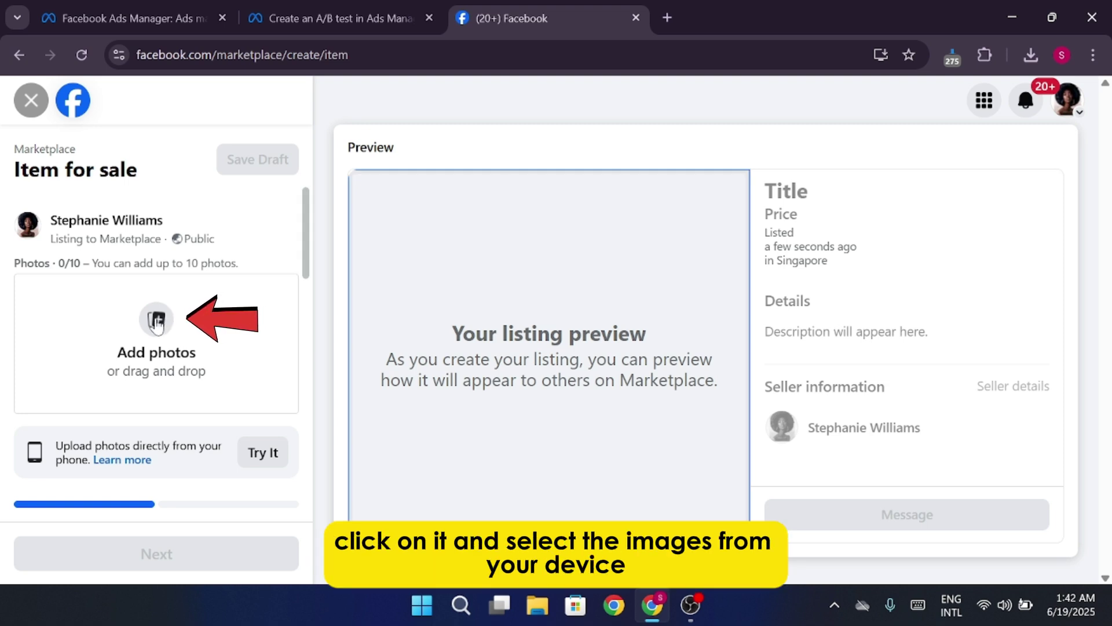
Attach the Fingerprint Skeleton Print T-shirt and the black 'download' T-shirt images from Downloads.
left_click(158, 323)
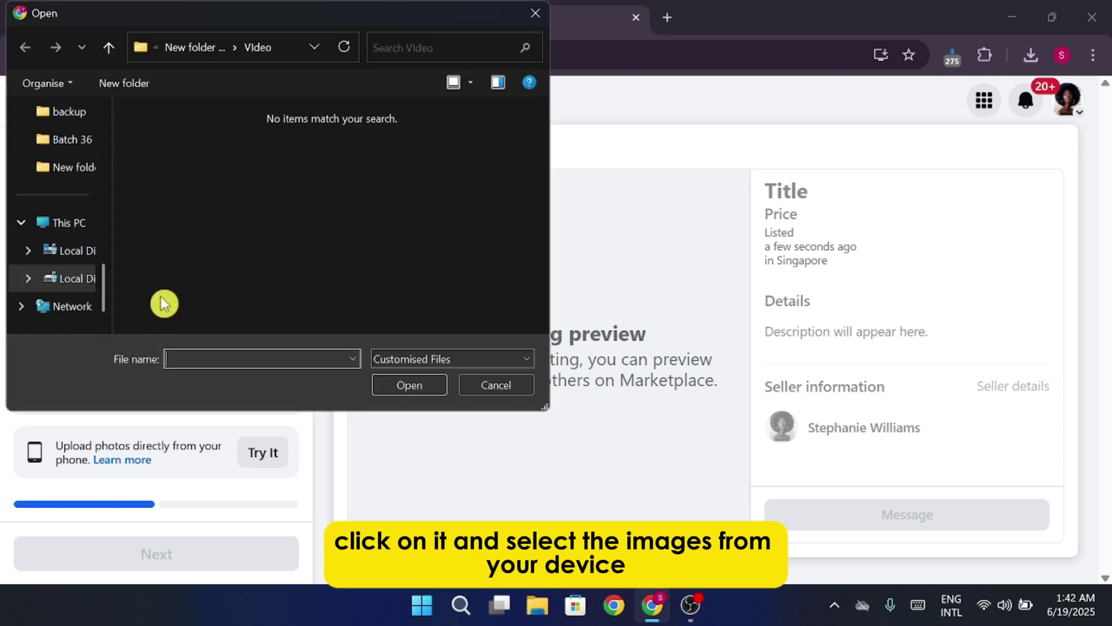
scroll(86, 284, "up", 2)
scroll(86, 283, "up", 5)
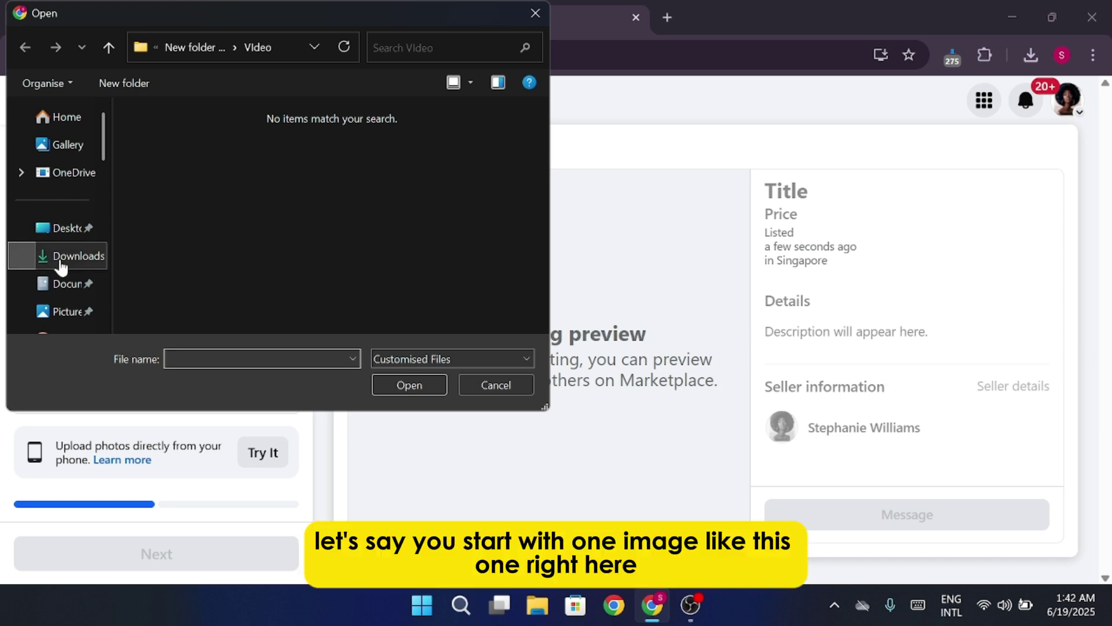
left_click(60, 256)
left_click(189, 181)
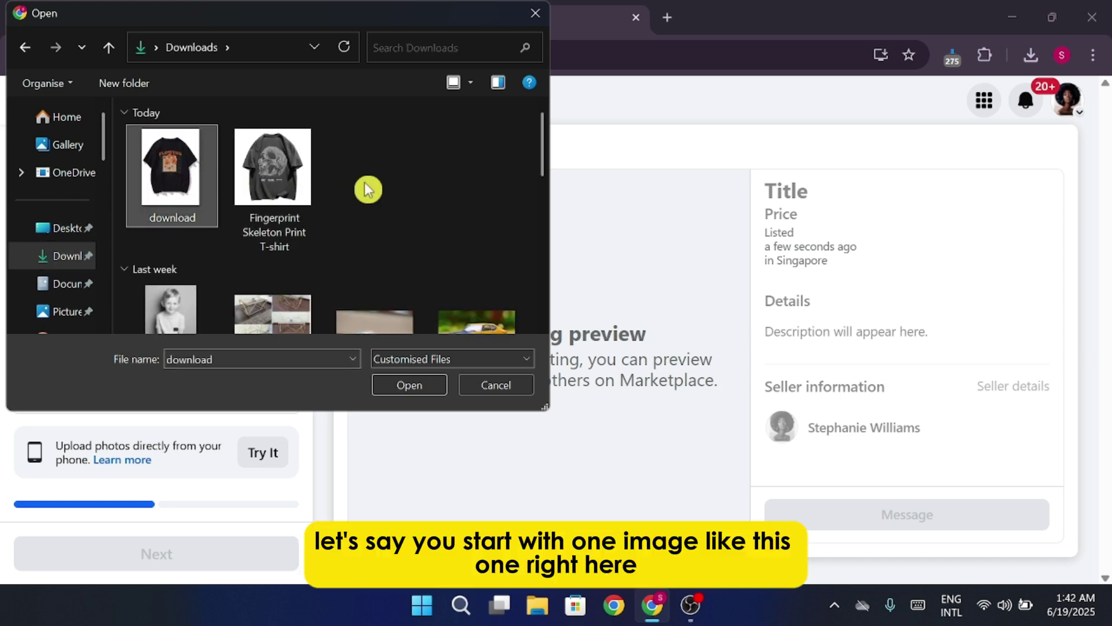
left_click_drag(367, 185, 243, 194)
left_click(409, 385)
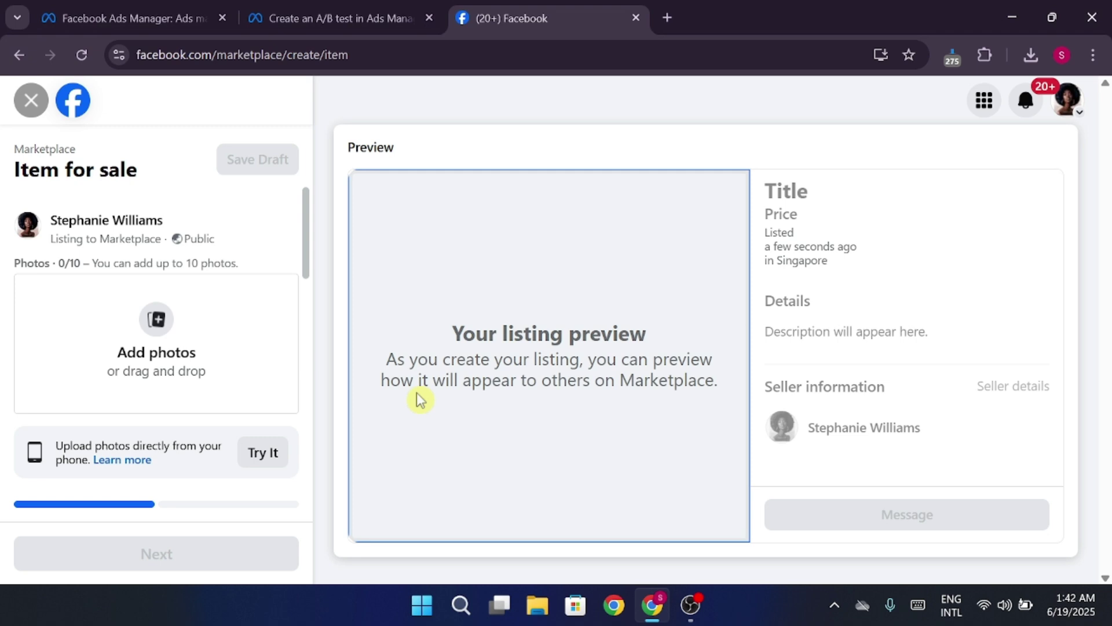
left_click(156, 320)
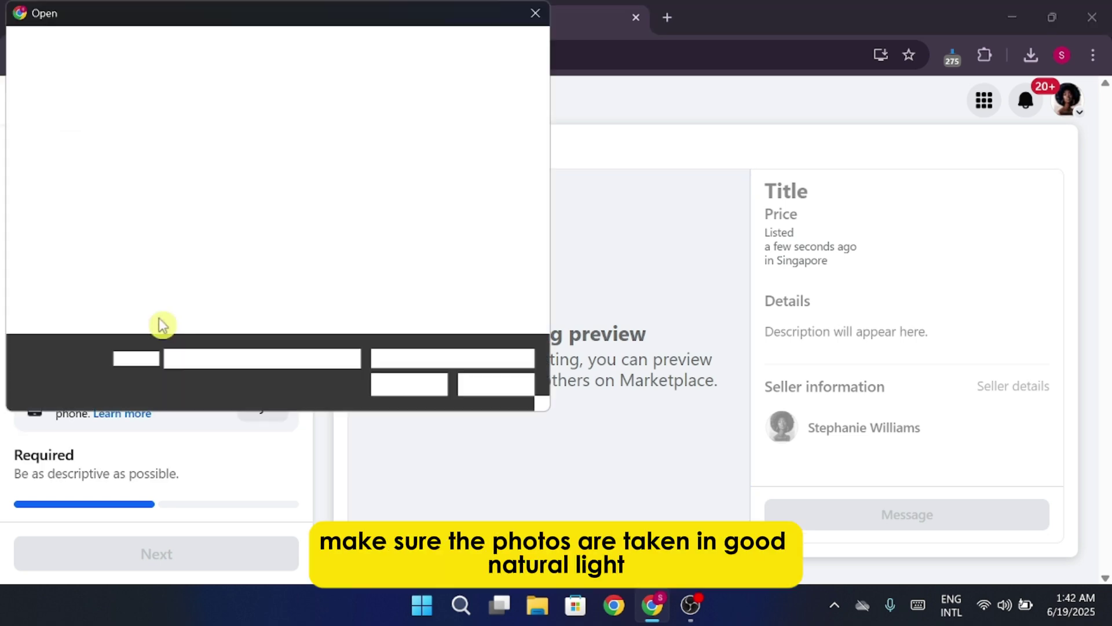
double_click(179, 179)
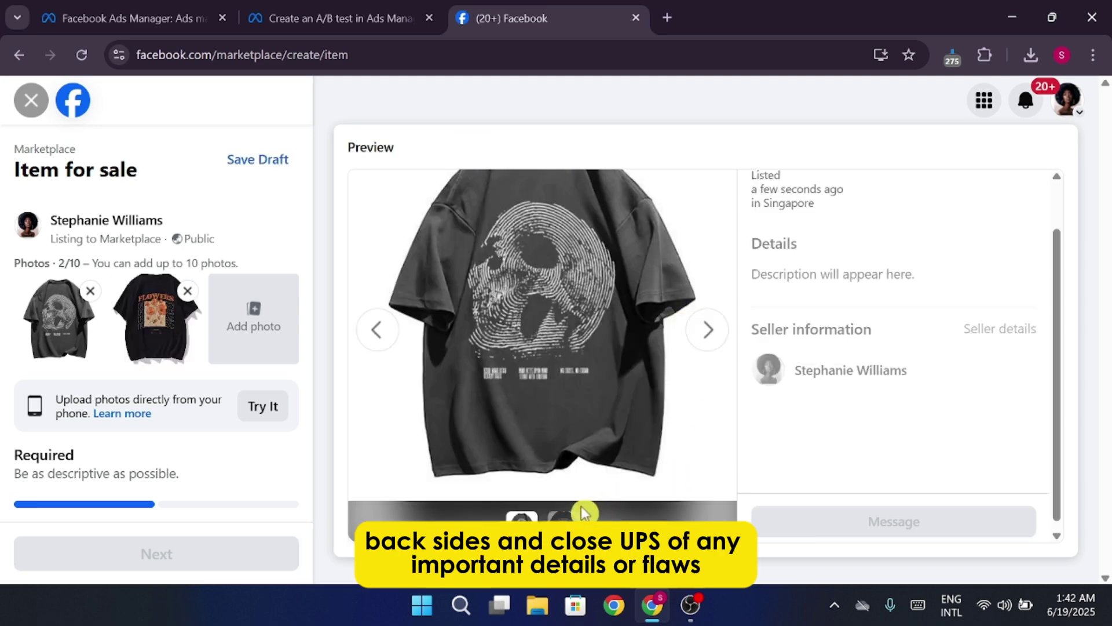
left_click(563, 516)
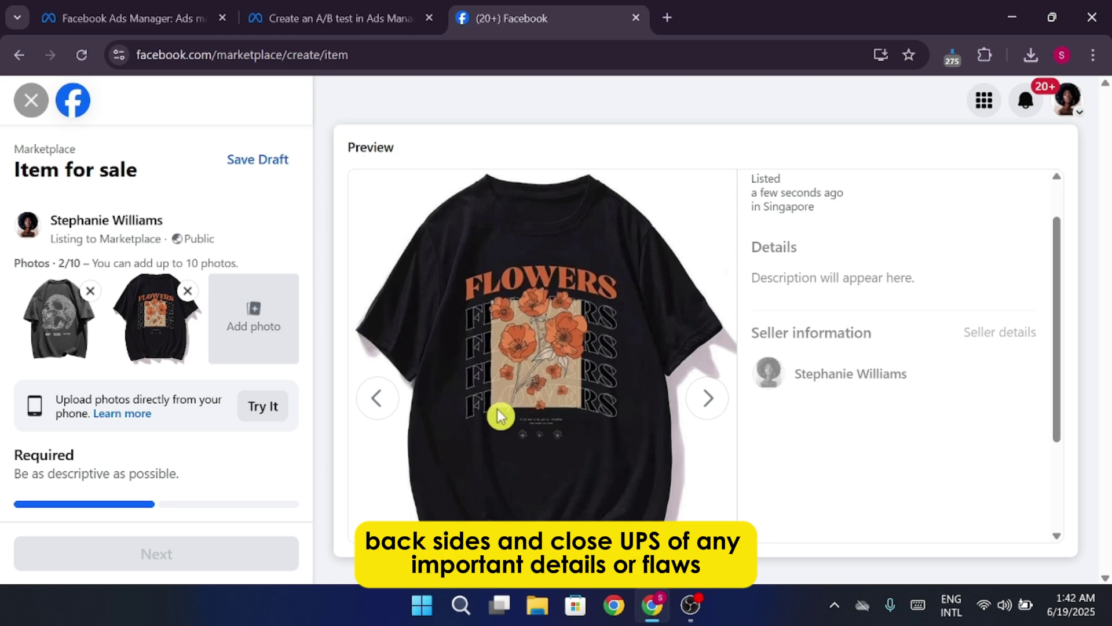
left_click(385, 410)
scroll(559, 384, "up", 2)
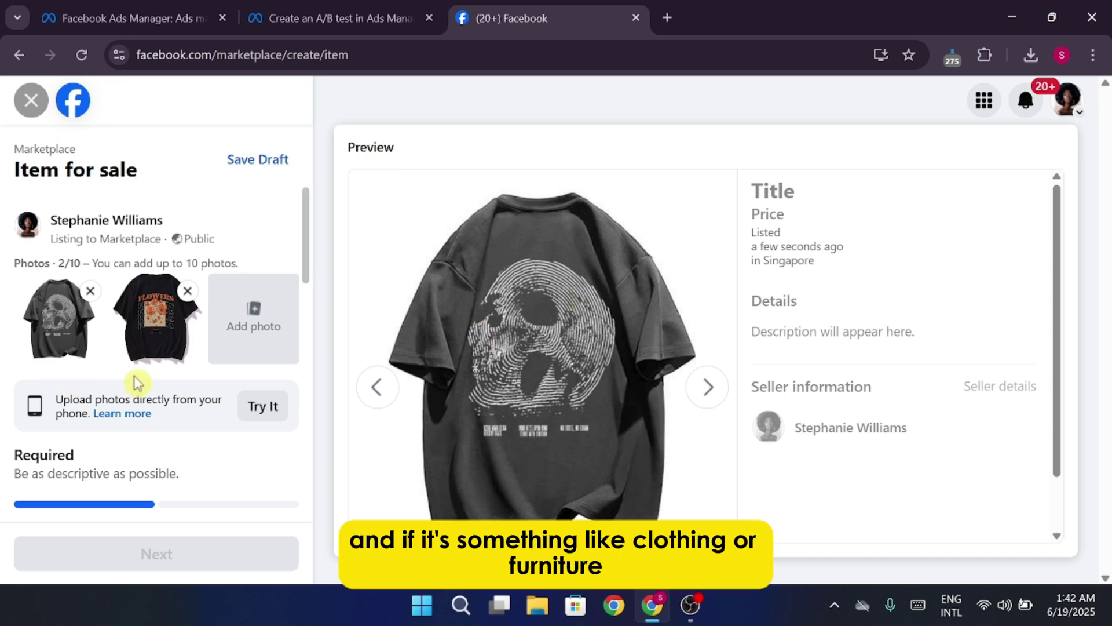
scroll(134, 382, "down", 3)
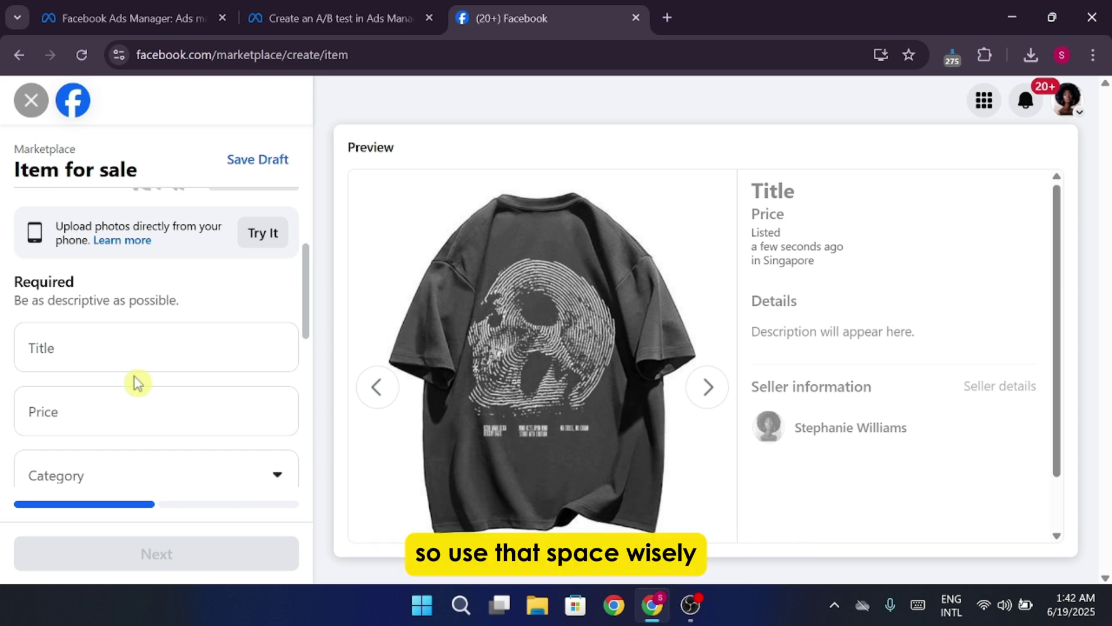
scroll(134, 383, "up", 3)
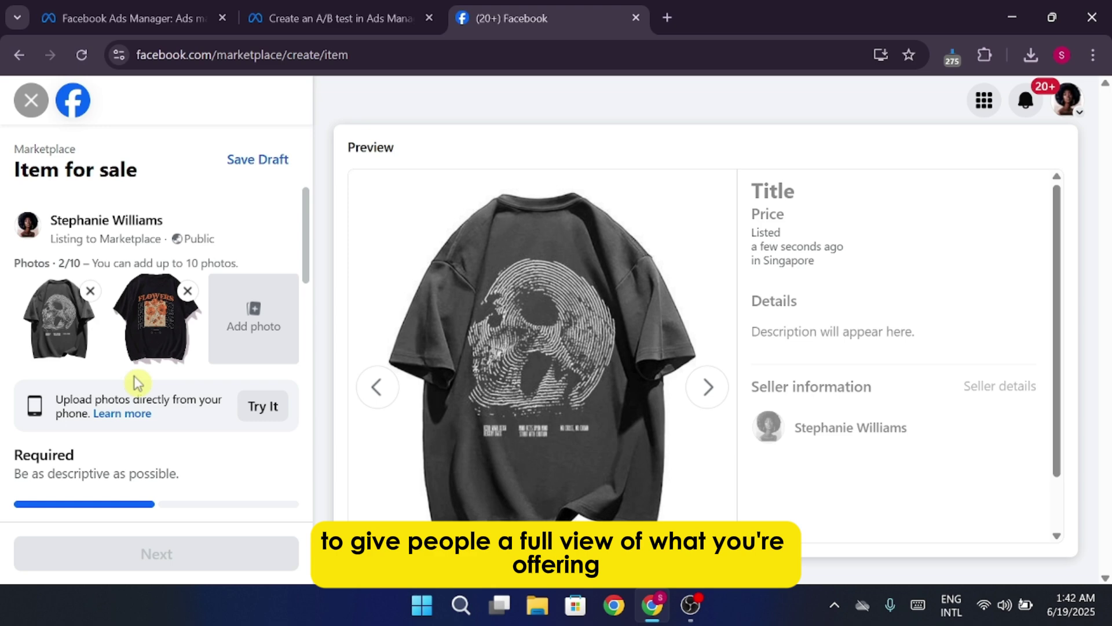
left_click_drag(162, 263, 174, 370)
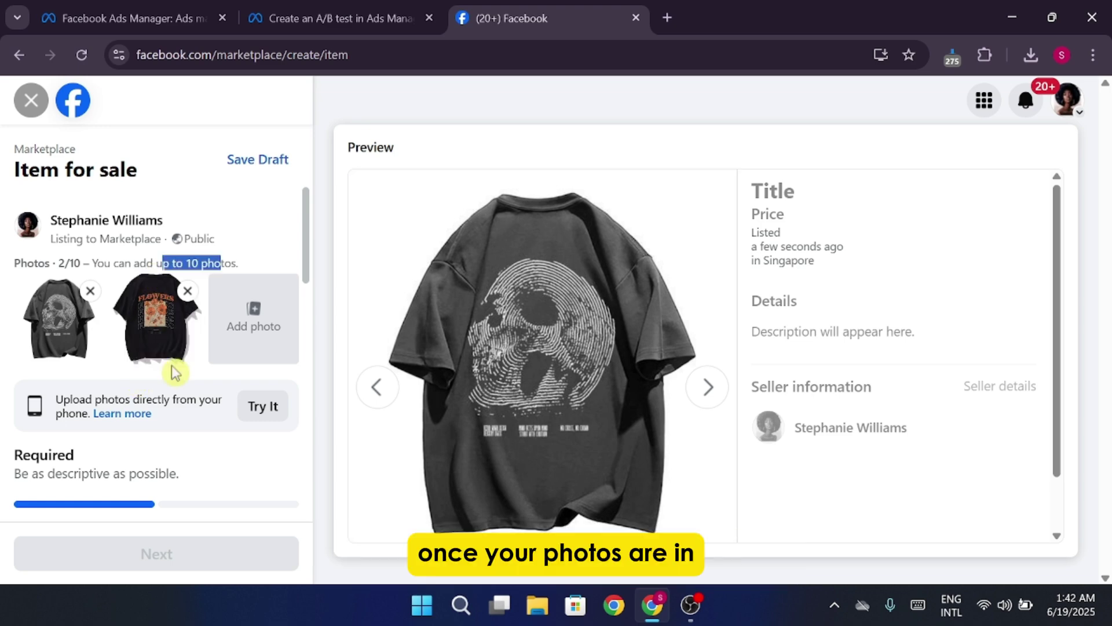
Enter the title 'Basic T shirt' and a price of 0.
scroll(174, 371, "down", 3)
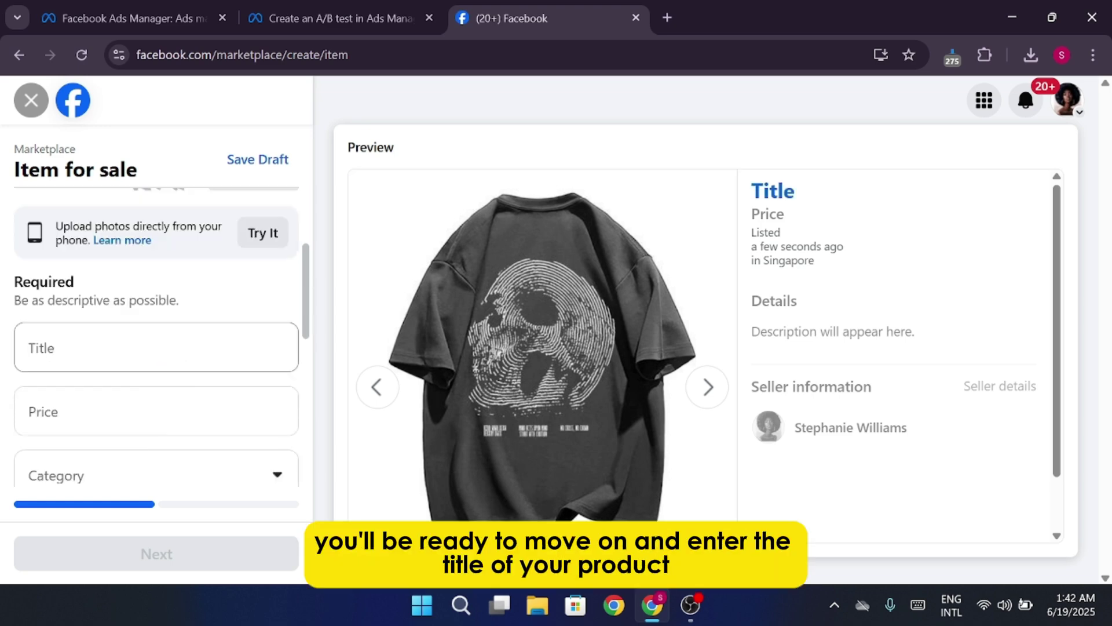
left_click(174, 362)
type("Basic T shirt")
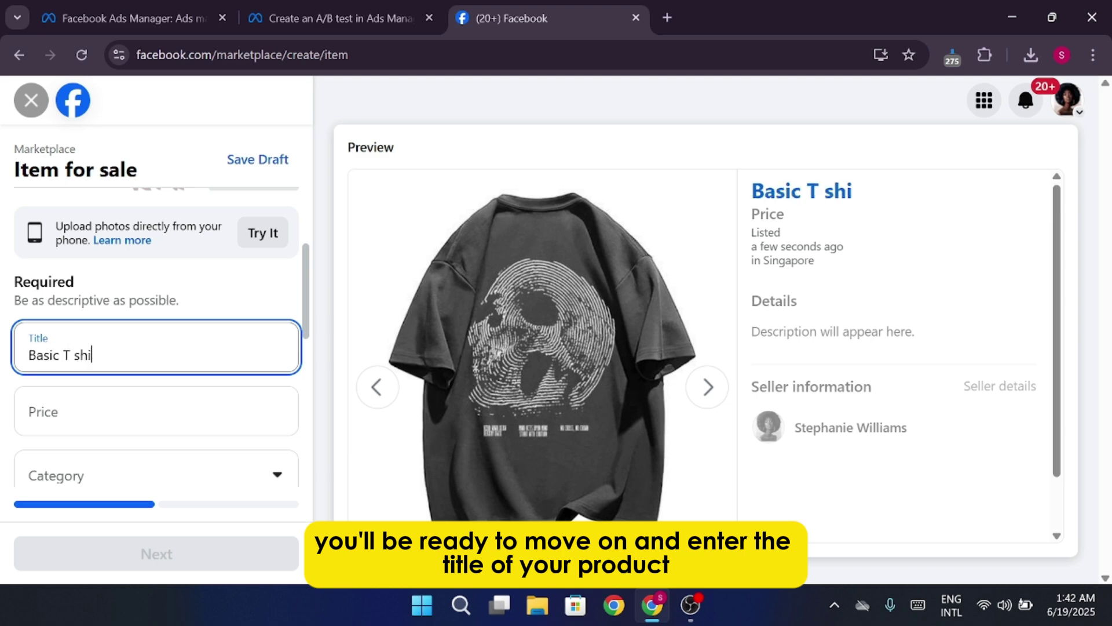
left_click(157, 414)
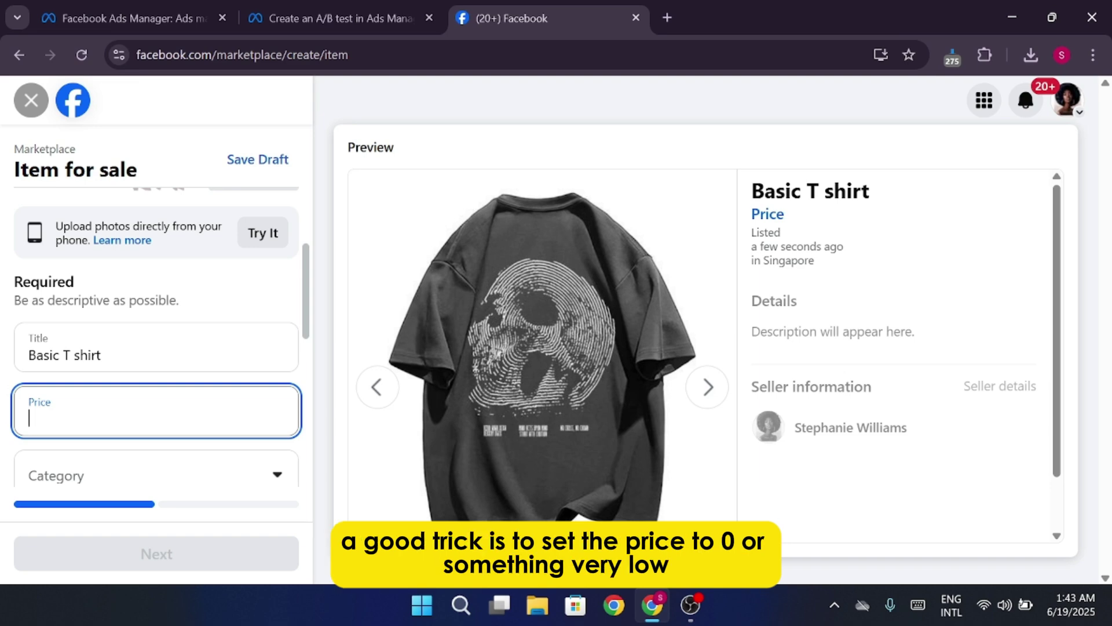
type("0")
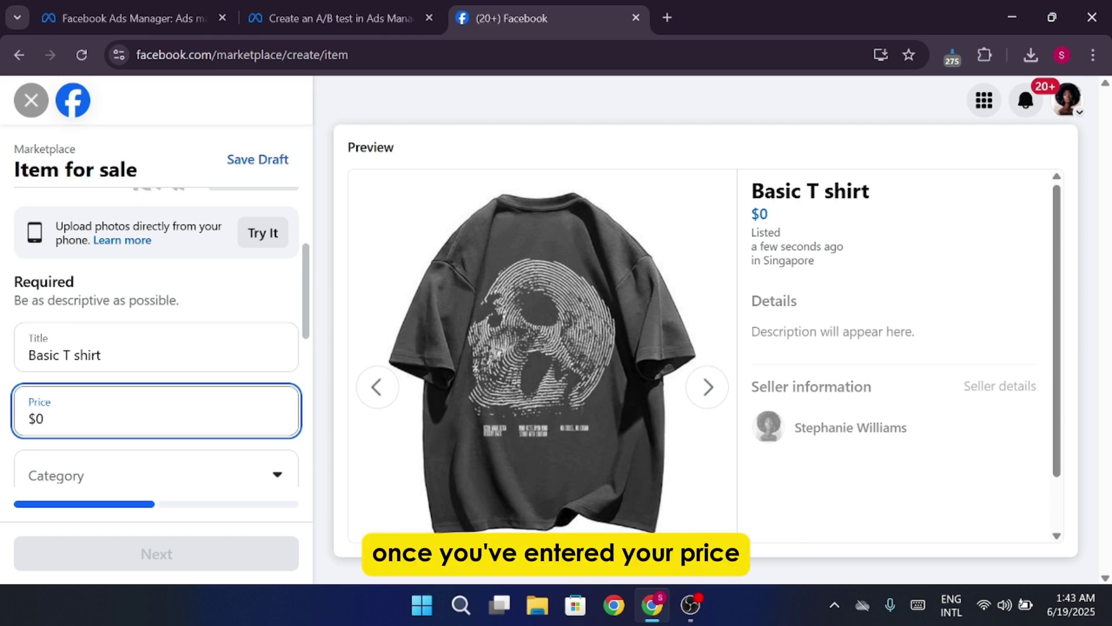
Set the category to Women's clothing & shoes under Clothing & accessories.
scroll(156, 289, "down", 2)
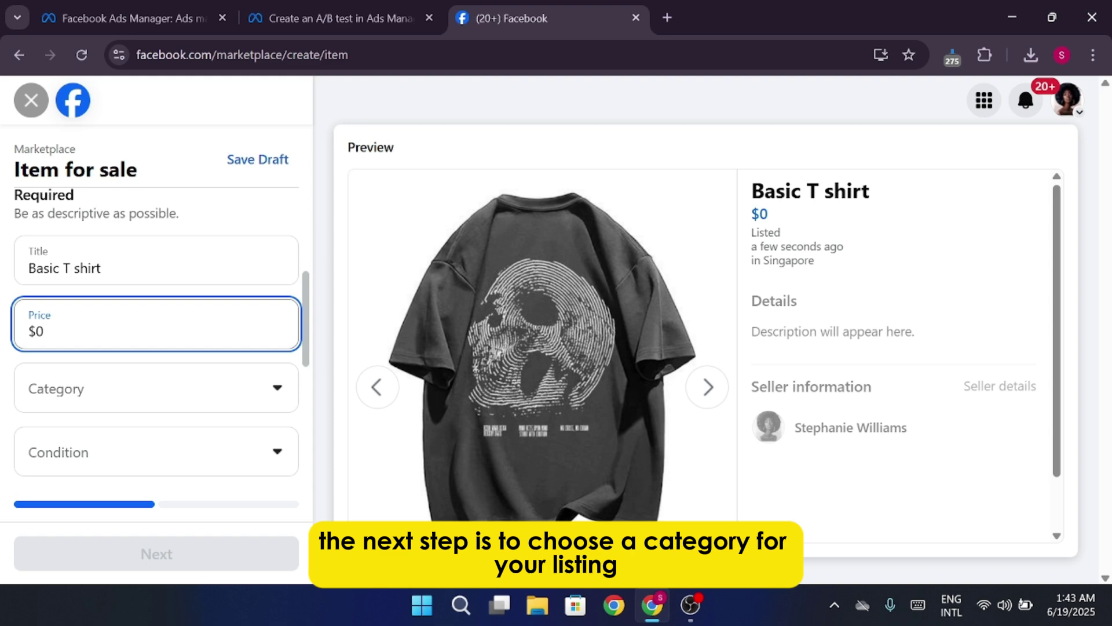
left_click(278, 392)
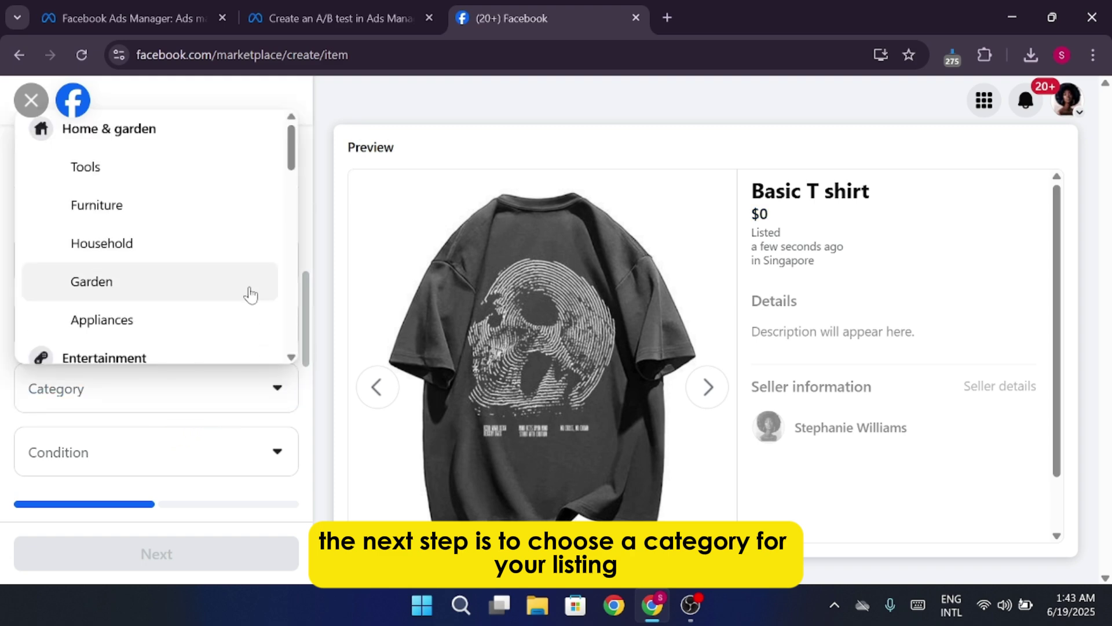
scroll(211, 241, "down", 3)
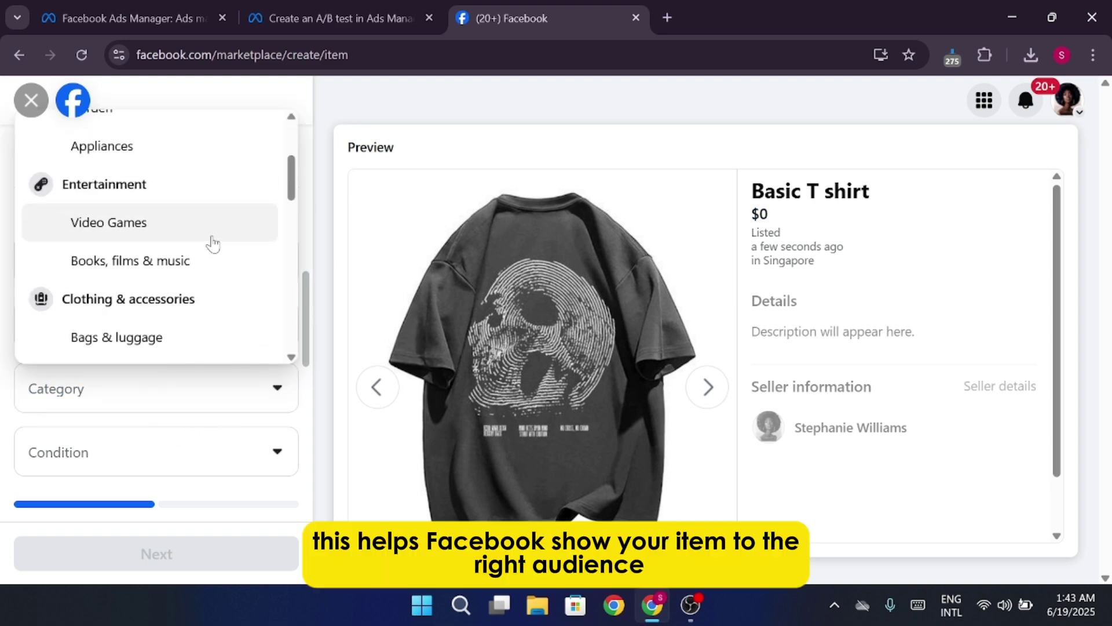
scroll(213, 243, "down", 2)
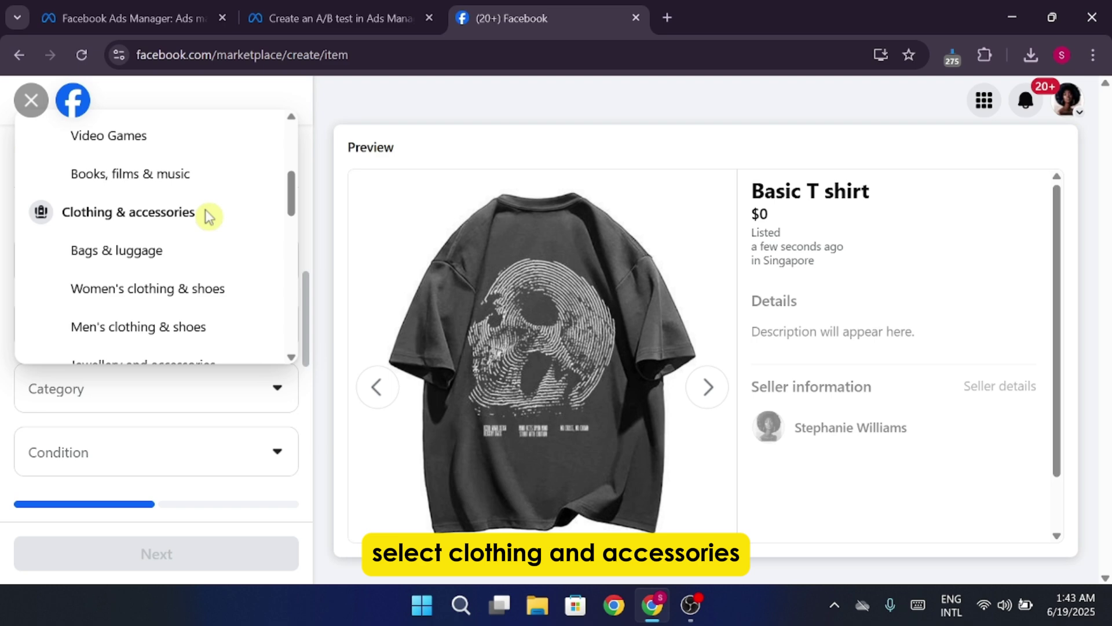
left_click_drag(211, 216, 64, 213)
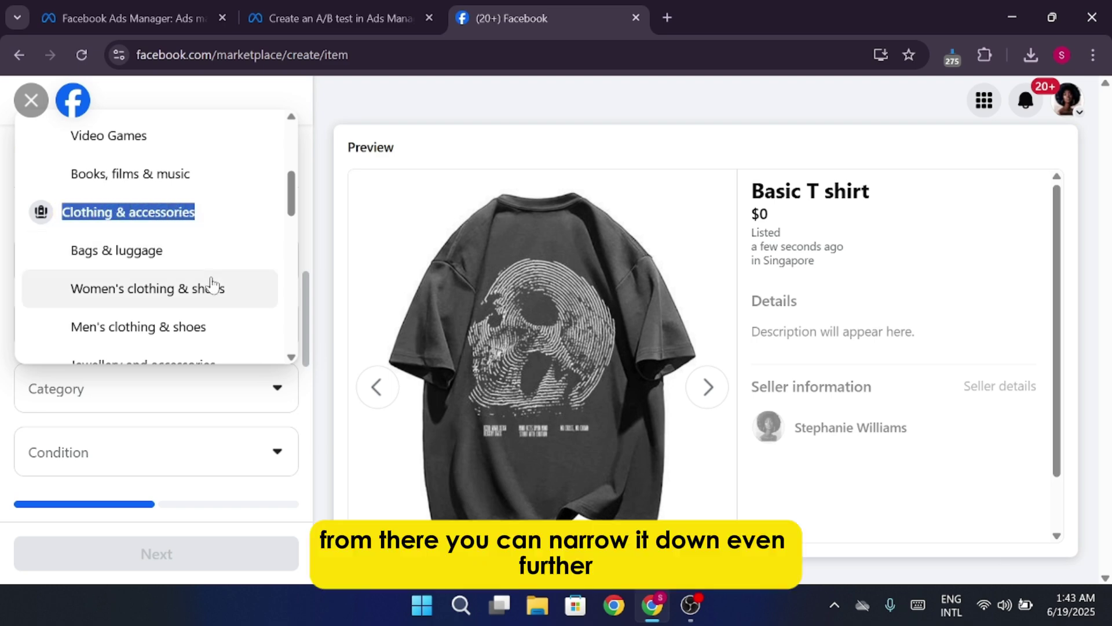
scroll(219, 298, "down", 1)
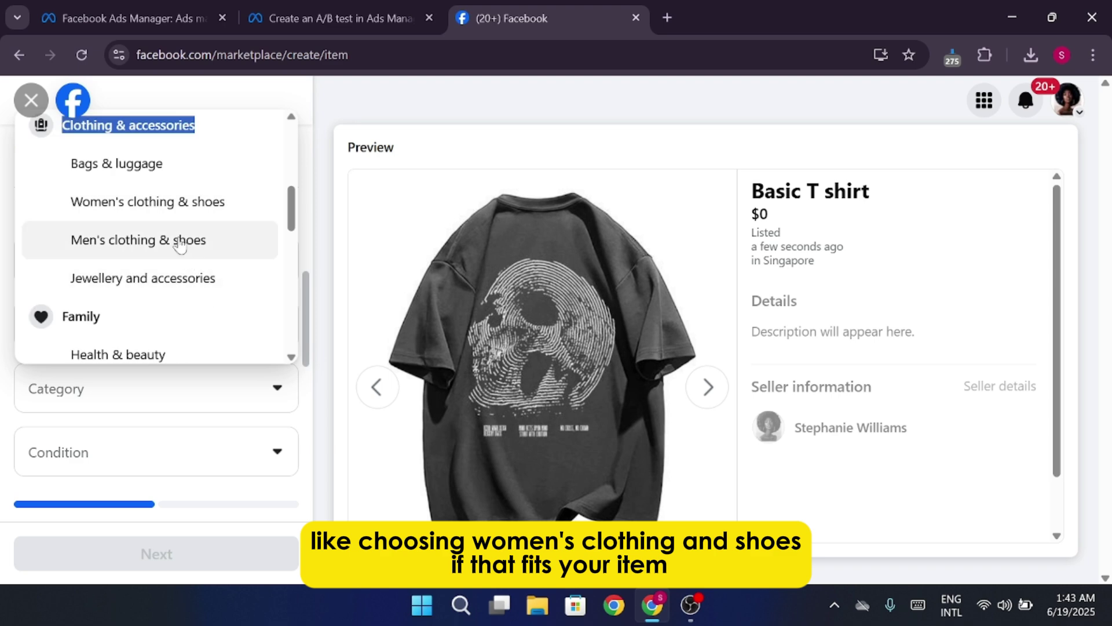
left_click(185, 212)
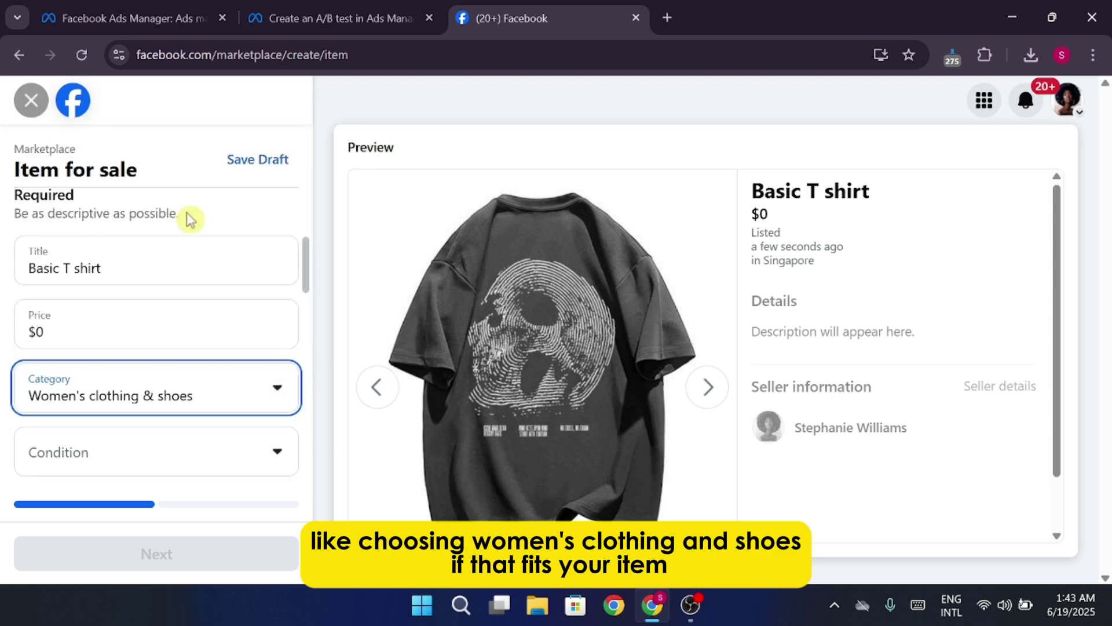
Set the item's condition to New.
scroll(223, 323, "down", 1)
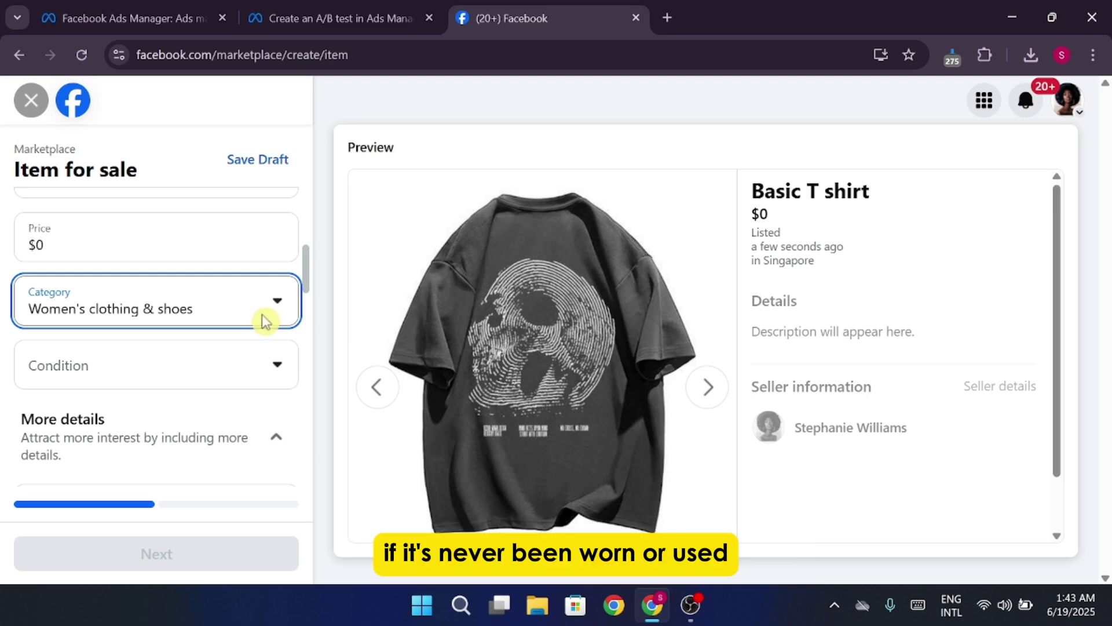
left_click(266, 368)
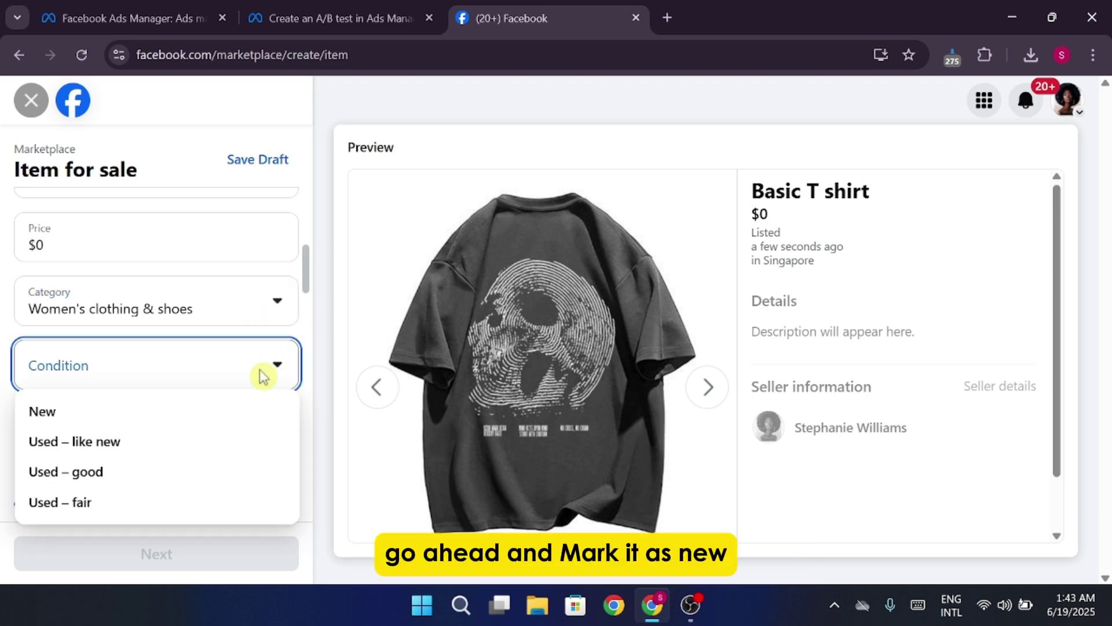
left_click(253, 425)
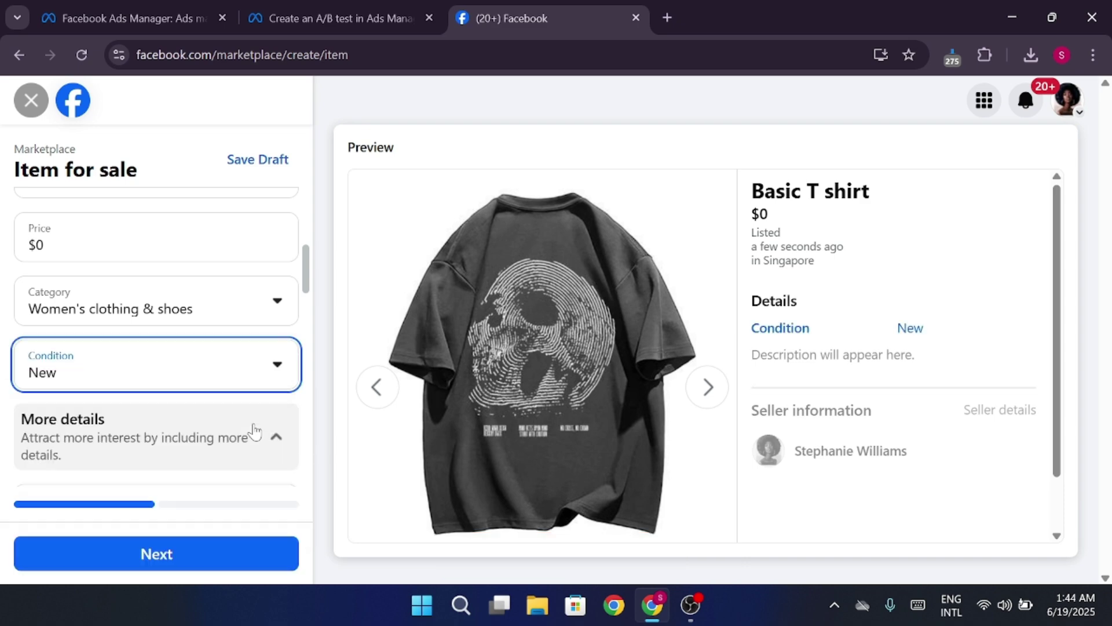
scroll(253, 432, "down", 5)
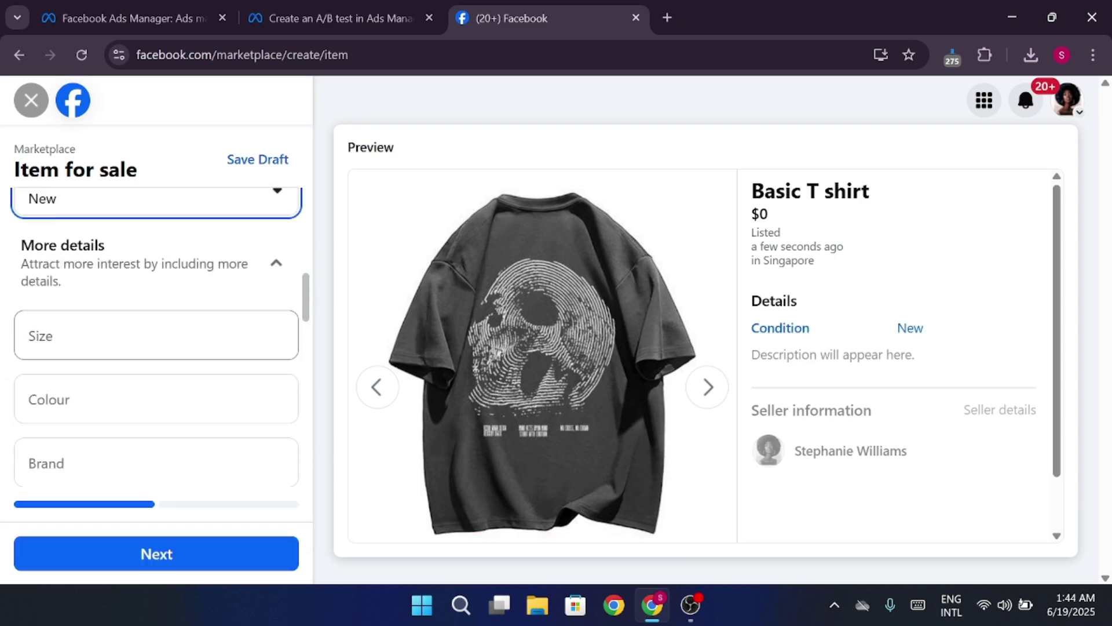
Fill in size 23, colour blk and brand H&M, and choose Cotton as the material.
left_click(133, 248)
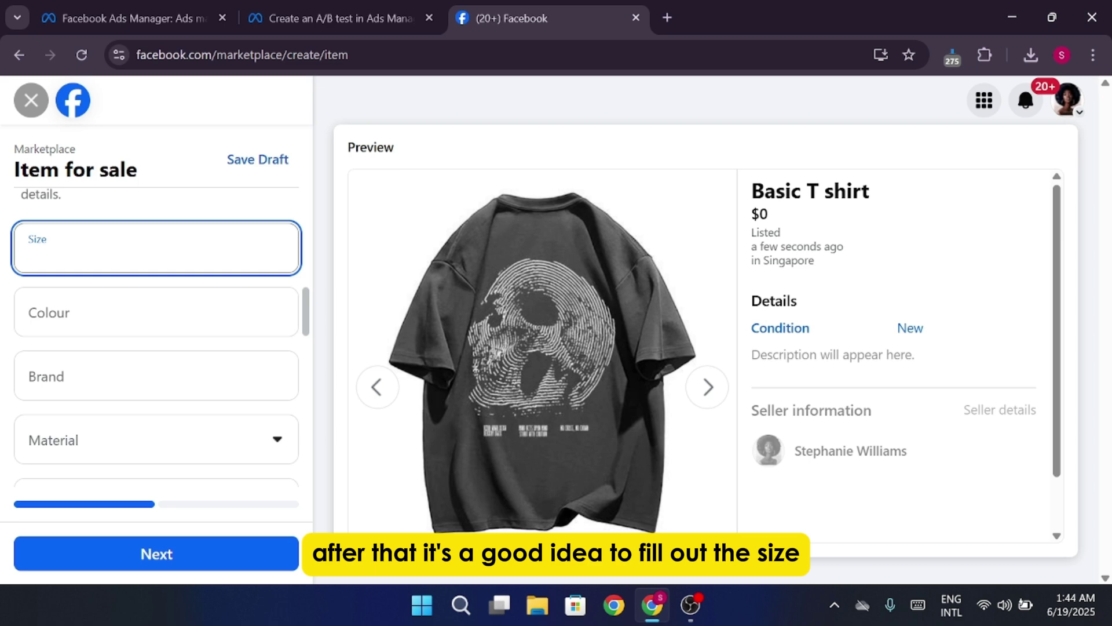
type("23")
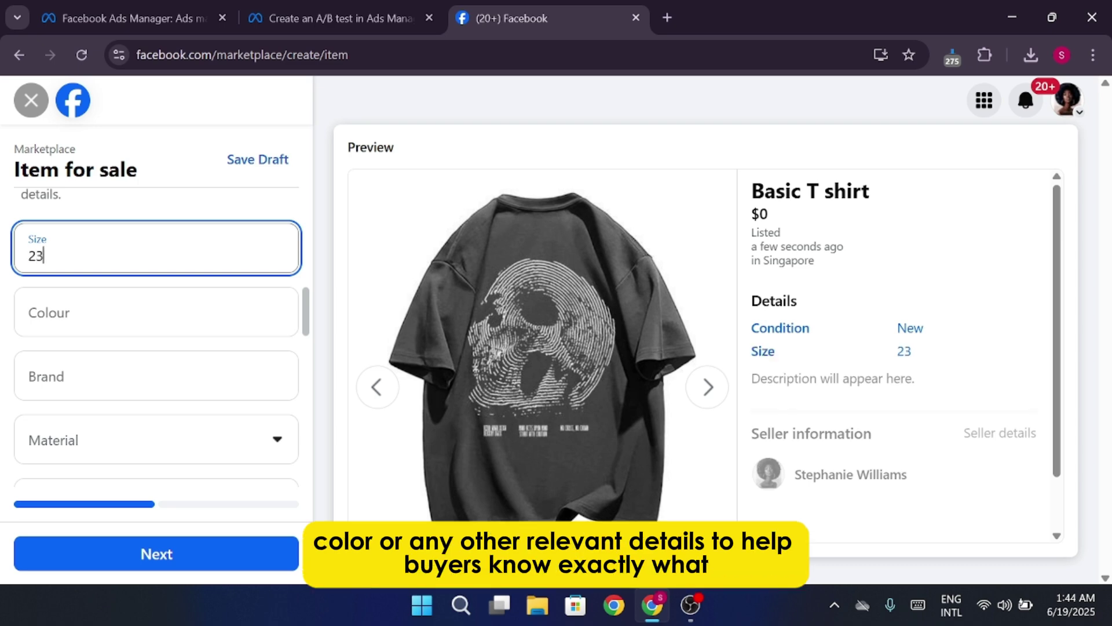
left_click(156, 312)
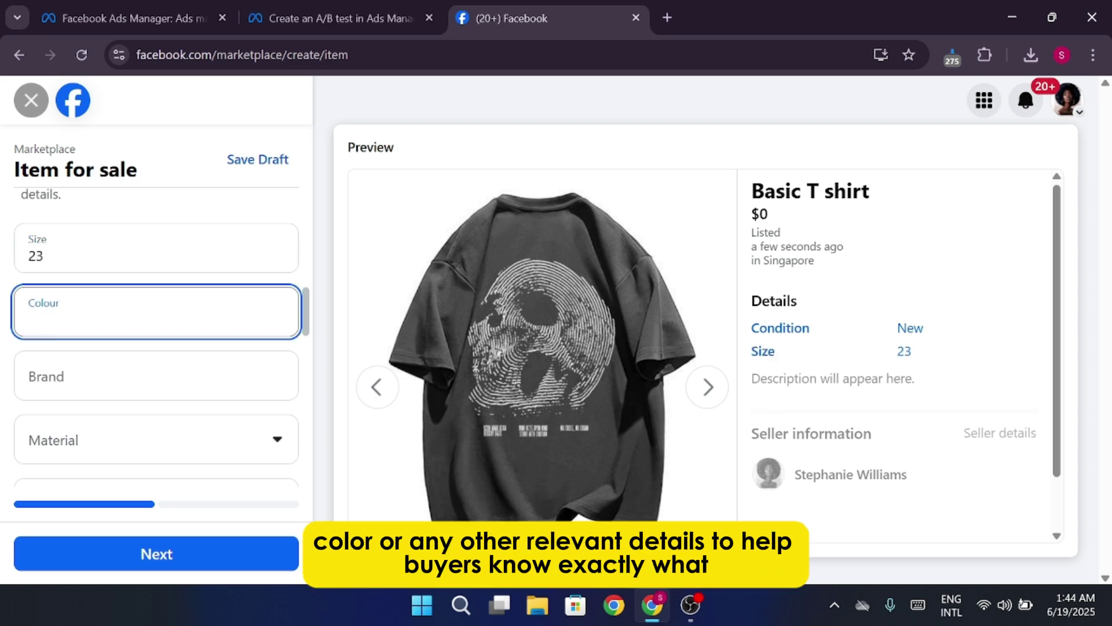
type("blk")
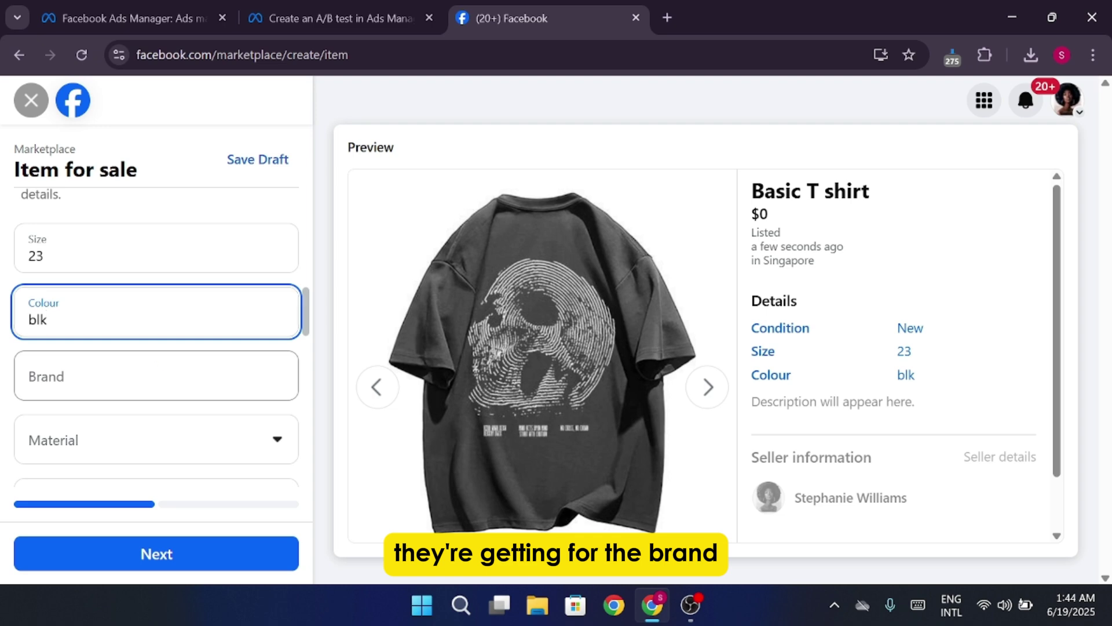
key("Tab")
scroll(156, 322, "down", 1)
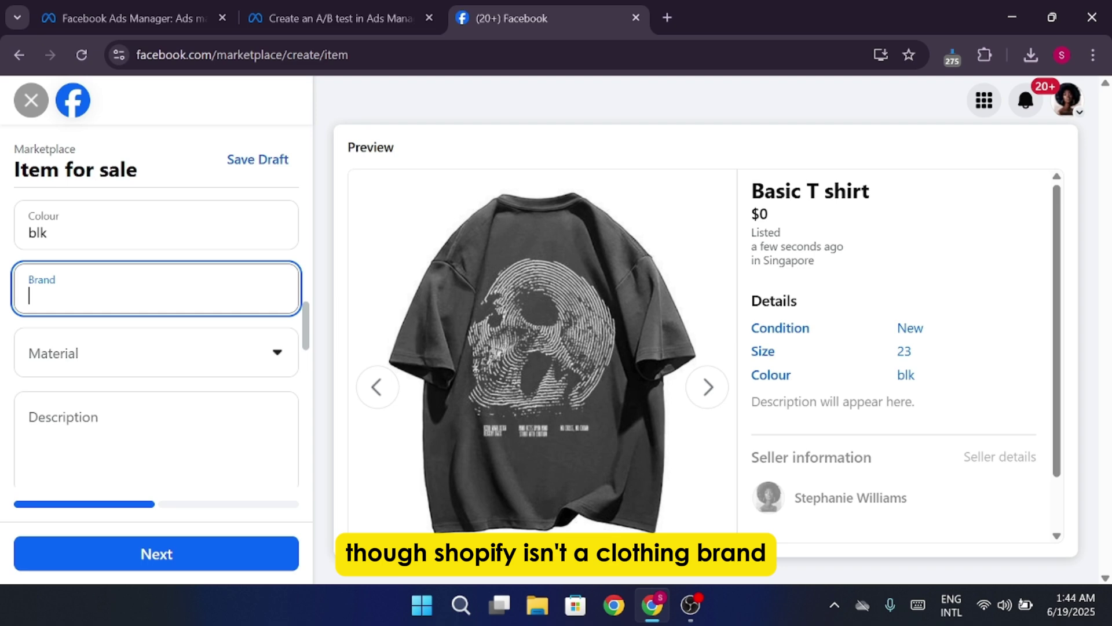
type("H")
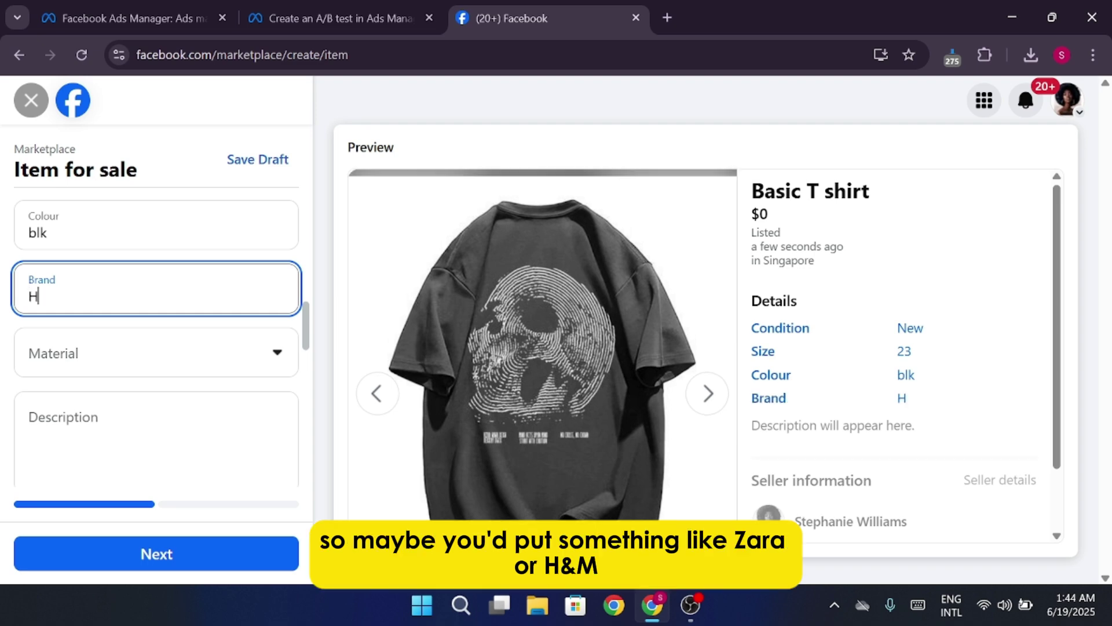
type("&M")
left_click(174, 355)
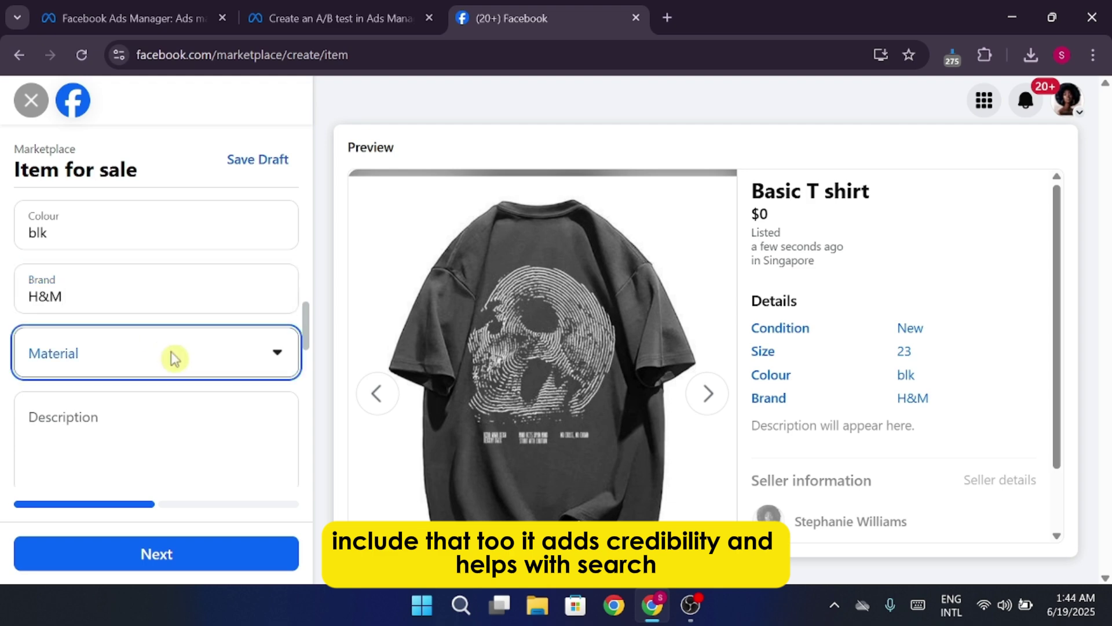
left_click(62, 174)
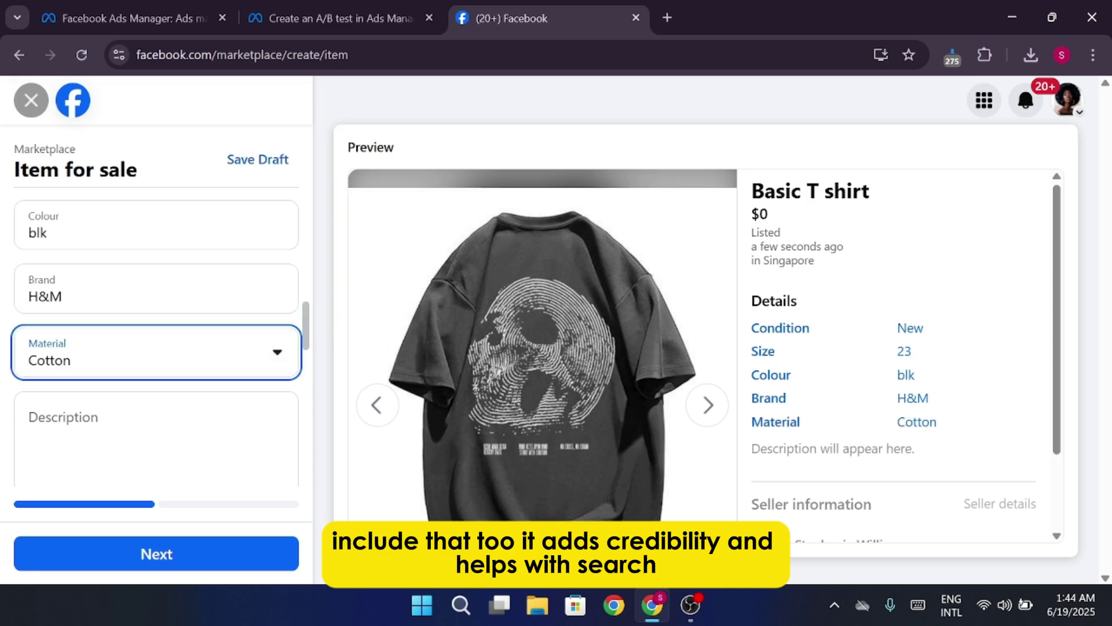
scroll(110, 425, "down", 3)
Write the description 'A simple easy to wear, comfortable tees.'.
left_click(65, 245)
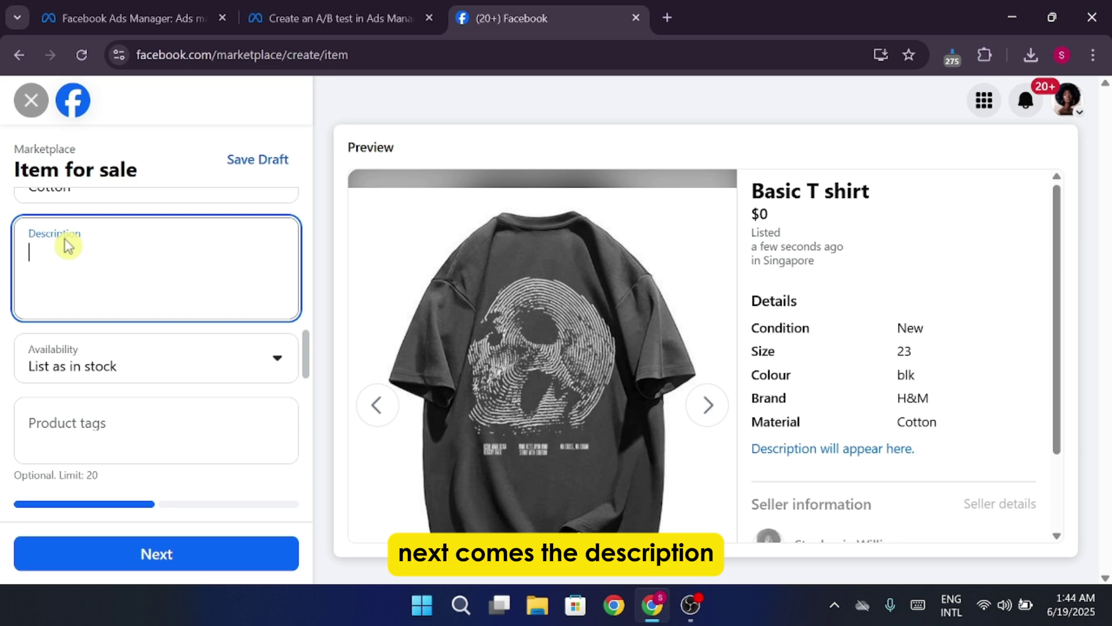
type("A simple da")
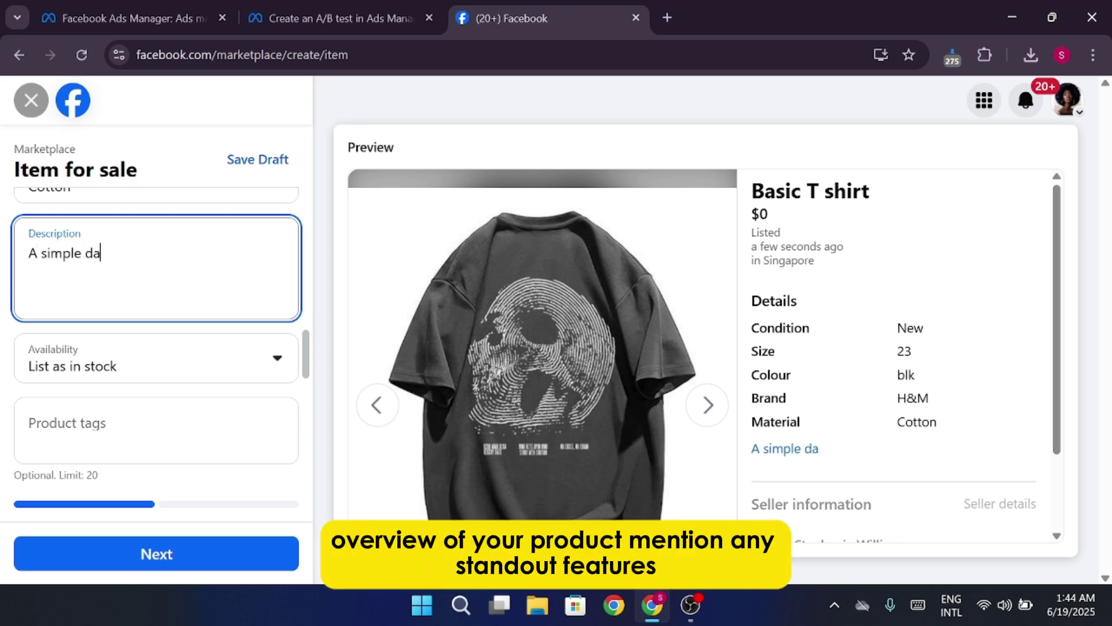
key("BackSpace")
key("BackSpace")
type("easy to wear,")
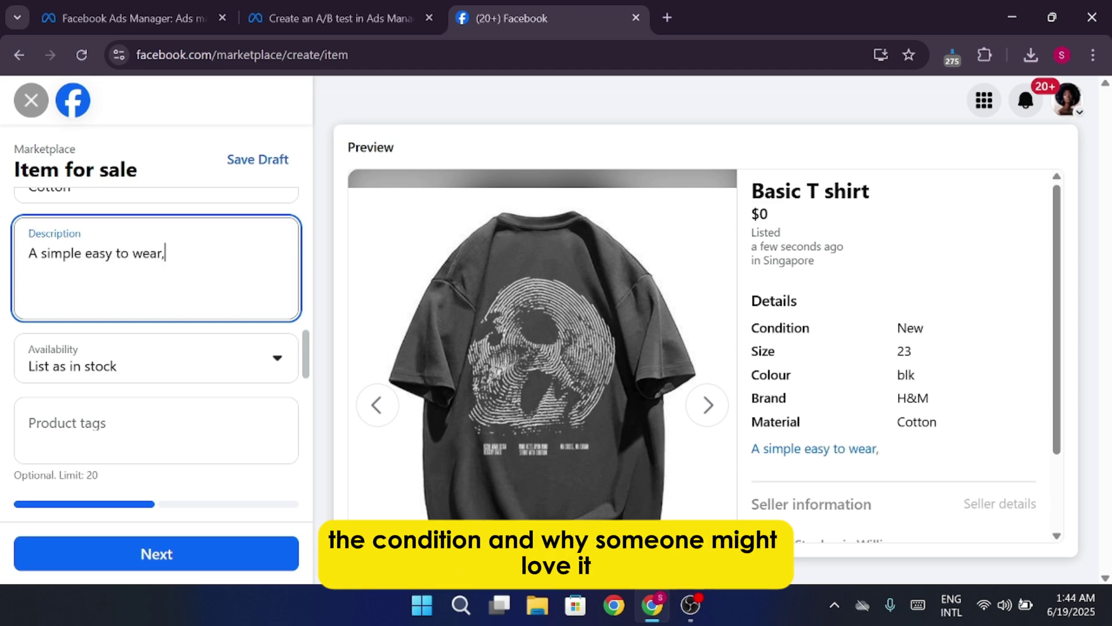
type(" comfortable tee")
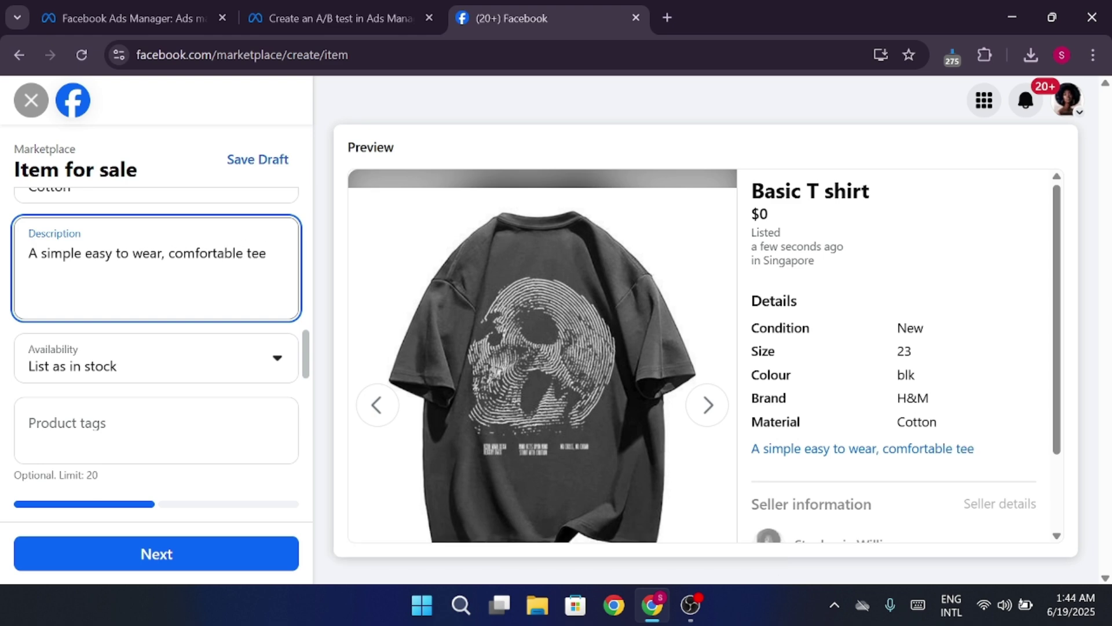
type("s.")
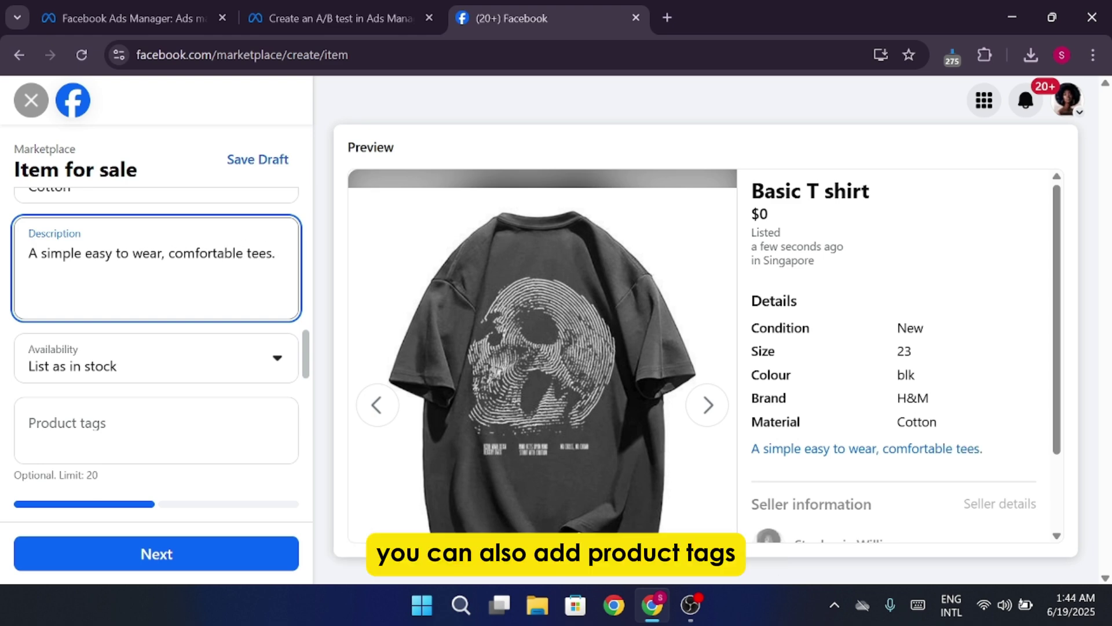
Add womenoutfit as a product tag.
left_click(160, 425)
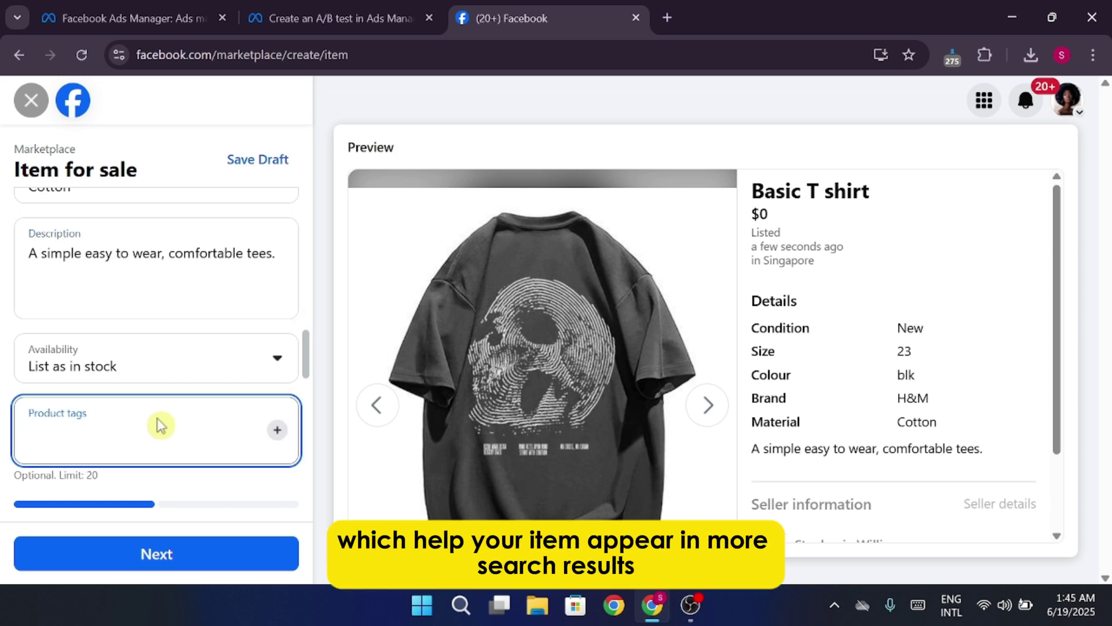
type("tshirt")
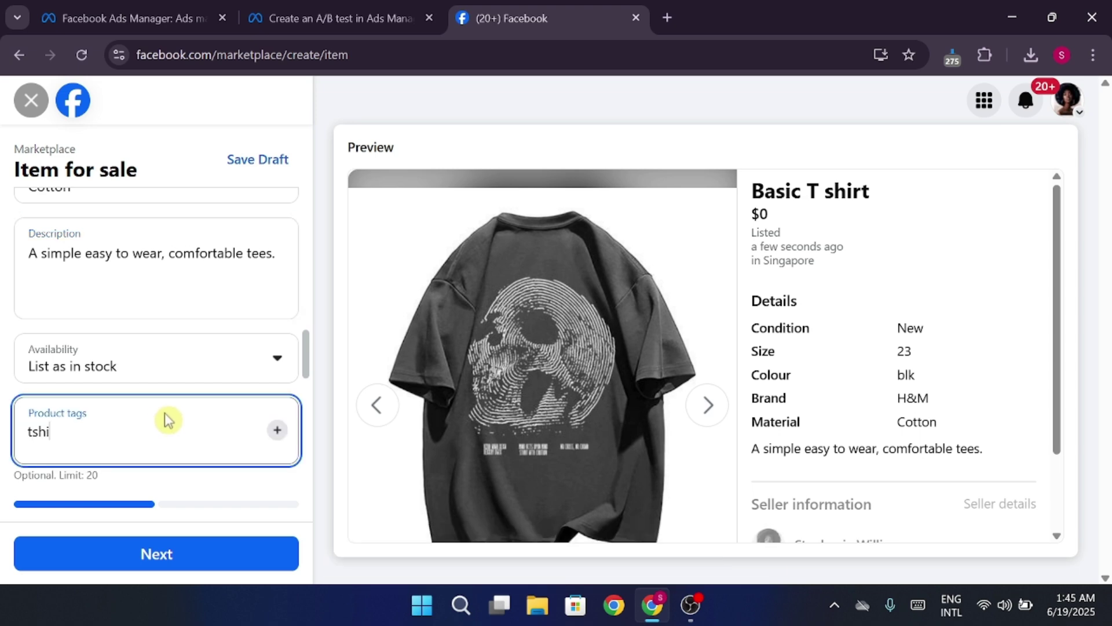
key("BackSpace")
key("BackSpace")
key("BackSpace")
key("BackSpace")
key("BackSpace")
key("BackSpace")
key("BackSpace")
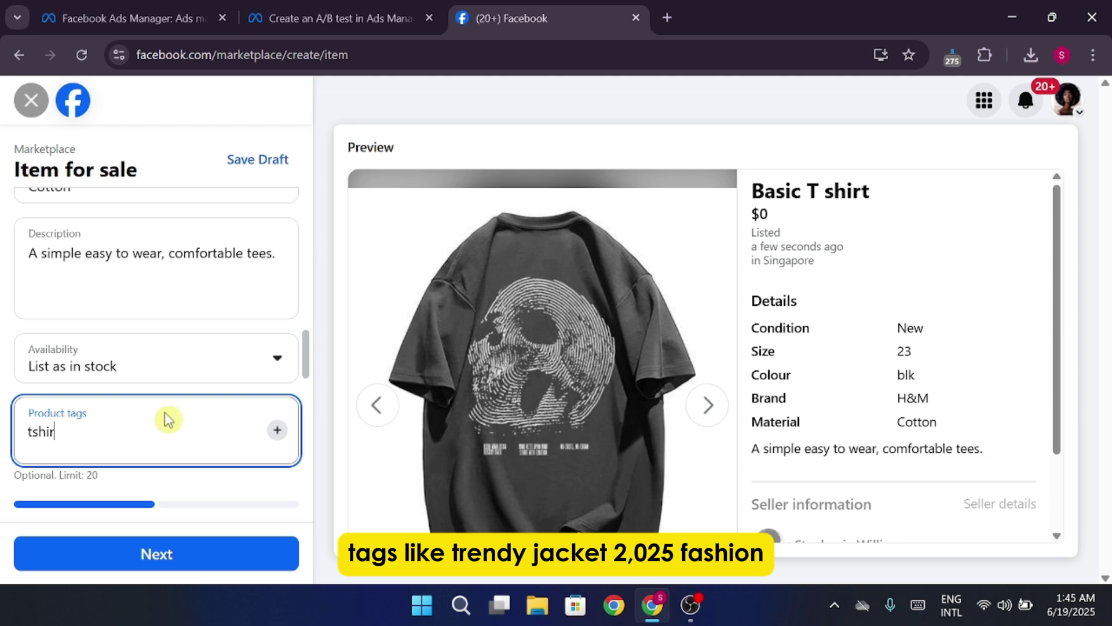
type("women")
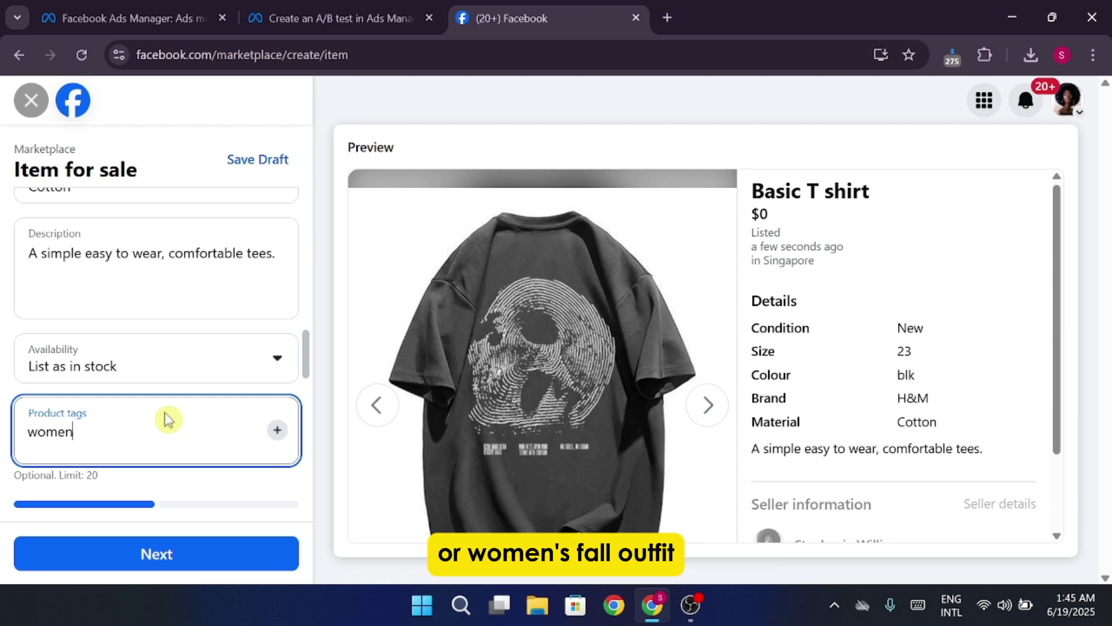
type("outfit")
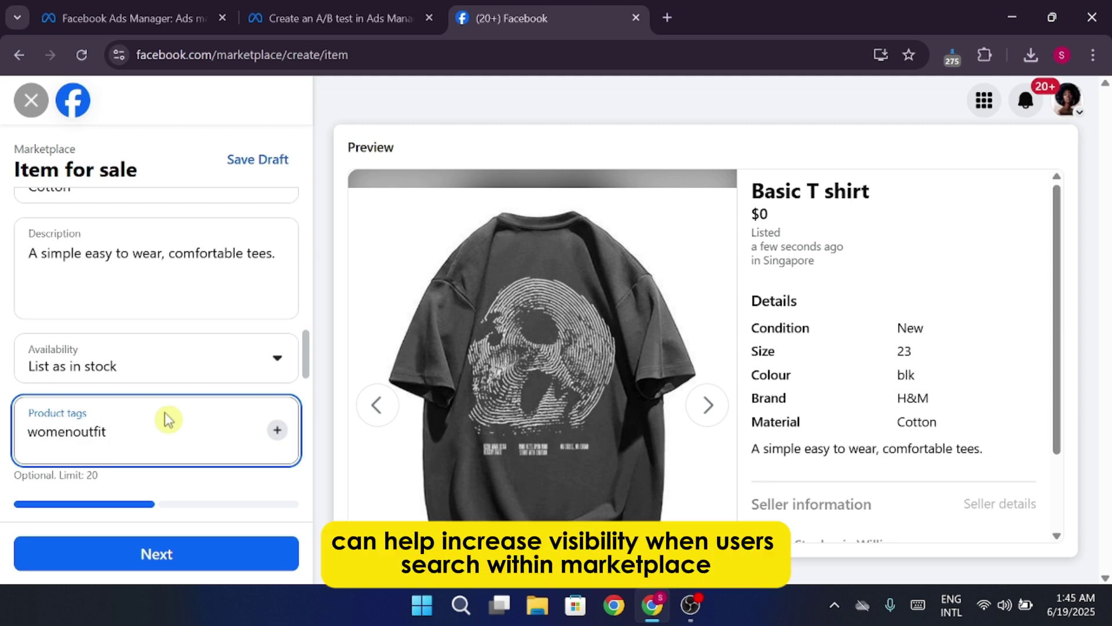
key("ctrl+a")
key("Right")
left_click(277, 430)
Tick Public meetup under Meetup preferences.
scroll(258, 442, "down", 3)
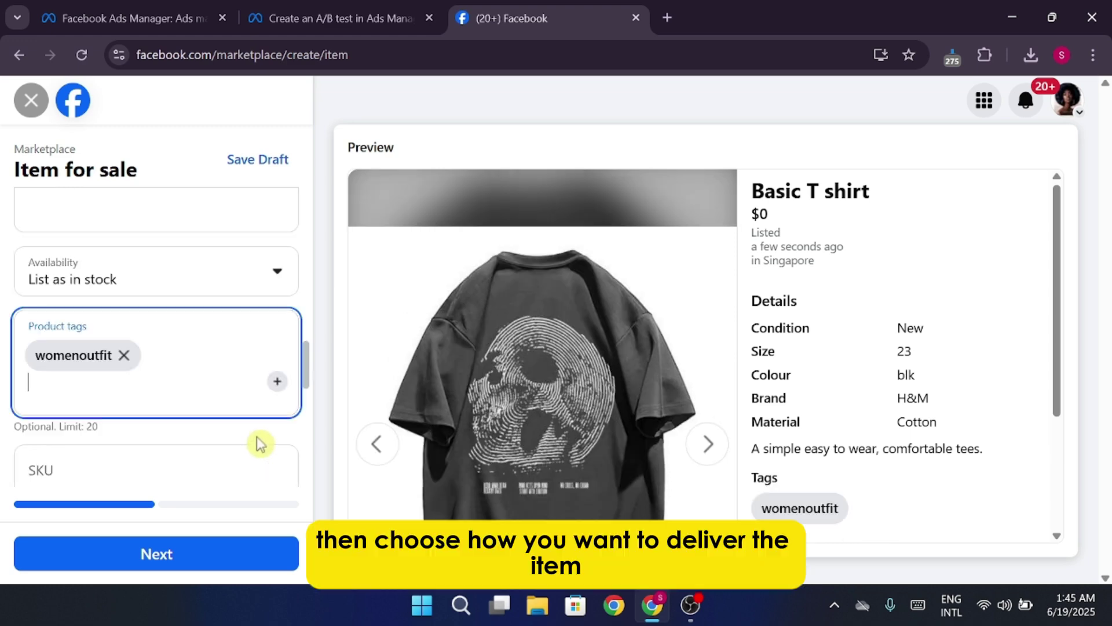
scroll(174, 409, "down", 6)
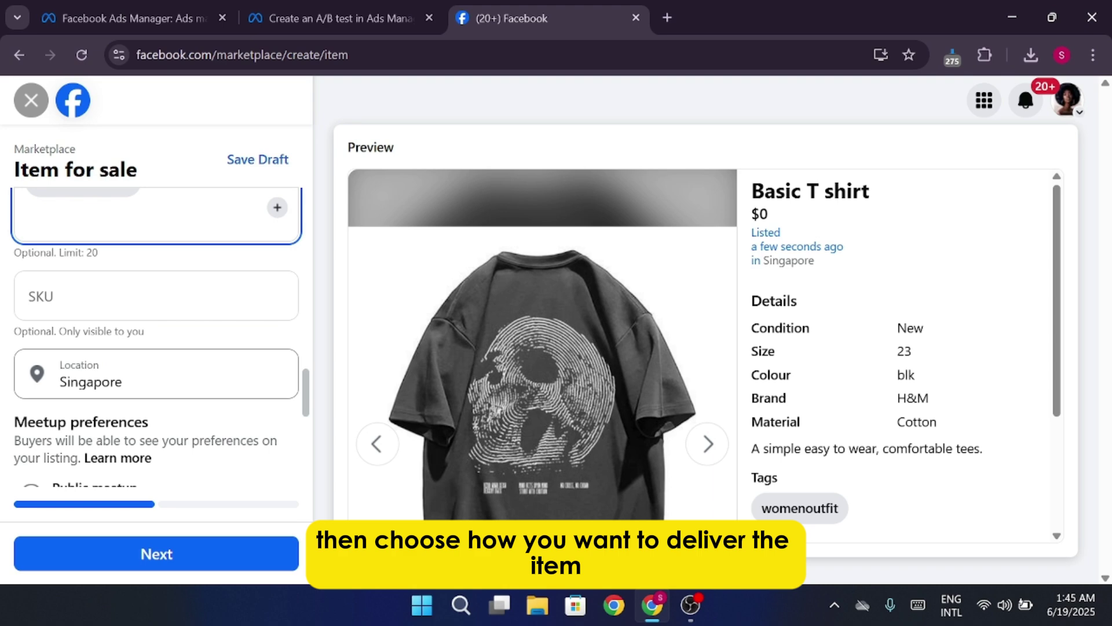
scroll(197, 410, "up", 3)
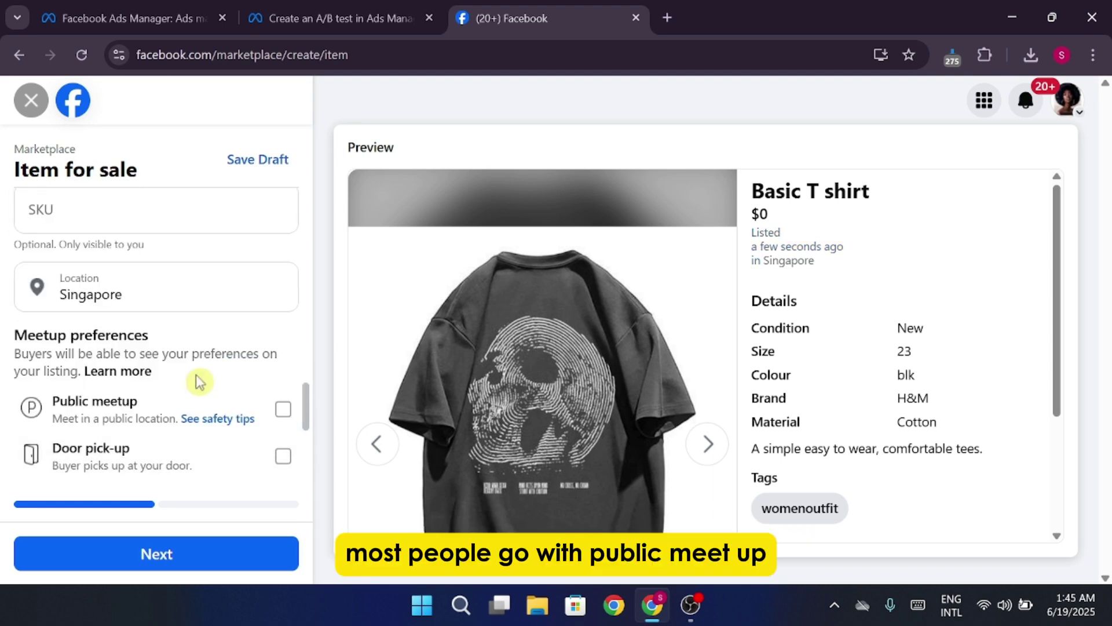
scroll(162, 391, "down", 2)
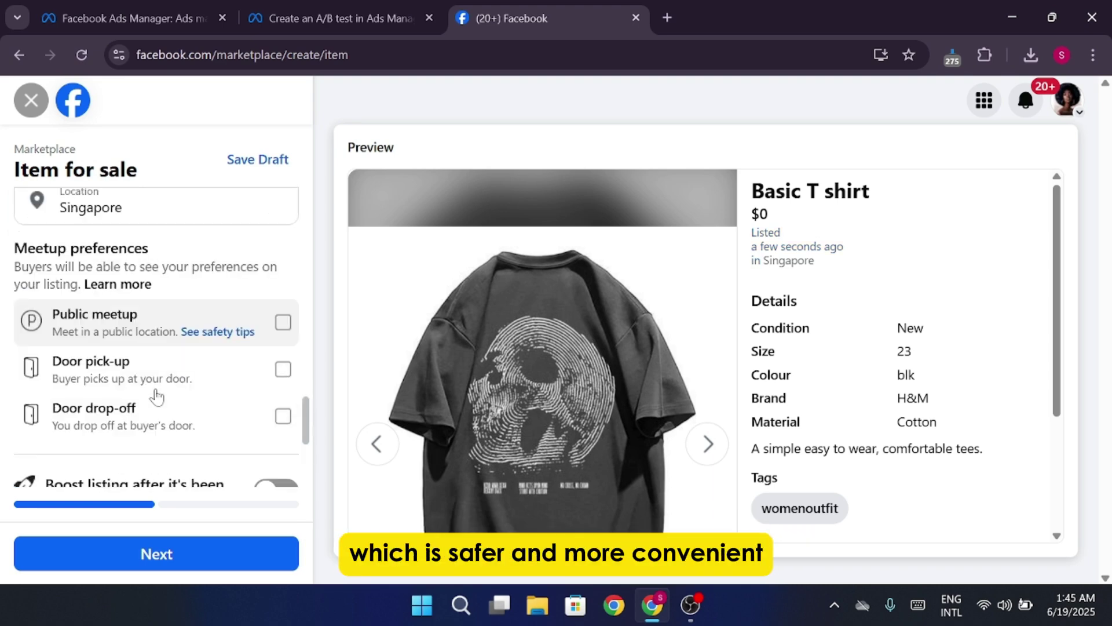
left_click(282, 322)
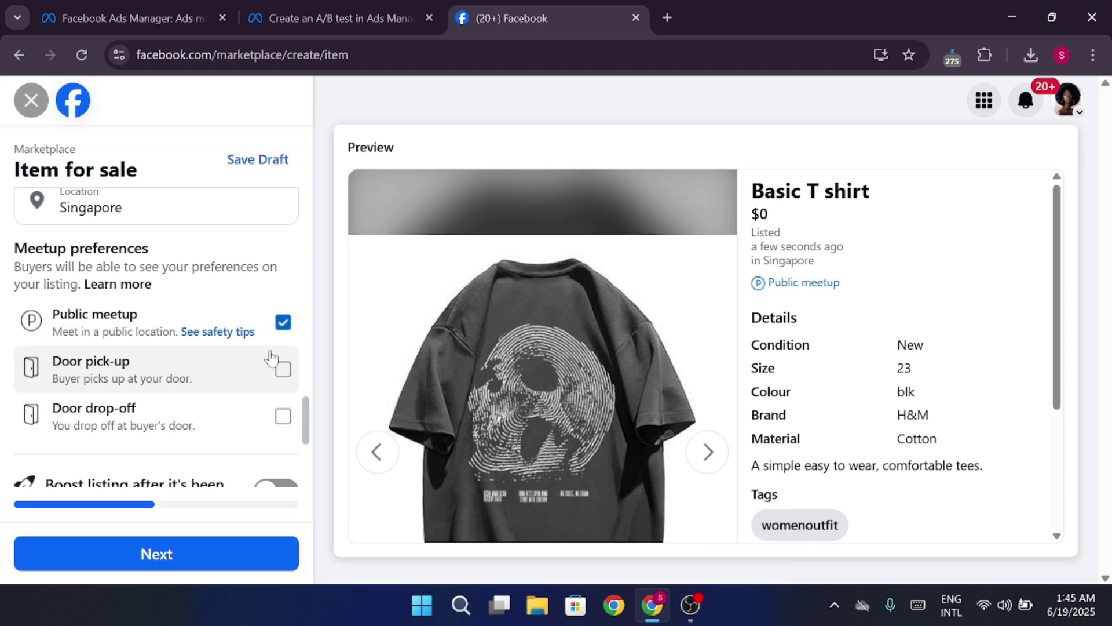
scroll(272, 360, "down", 5)
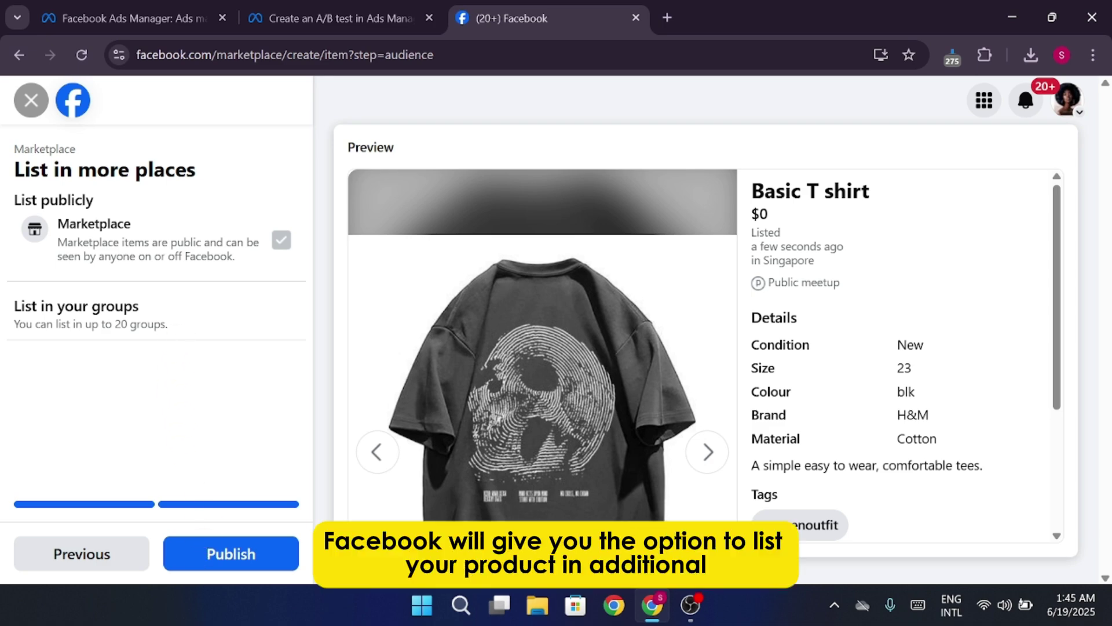
Publish the Basic T shirt listing and choose Boost listing.
left_click_drag(125, 306, 15, 306)
left_click(119, 384)
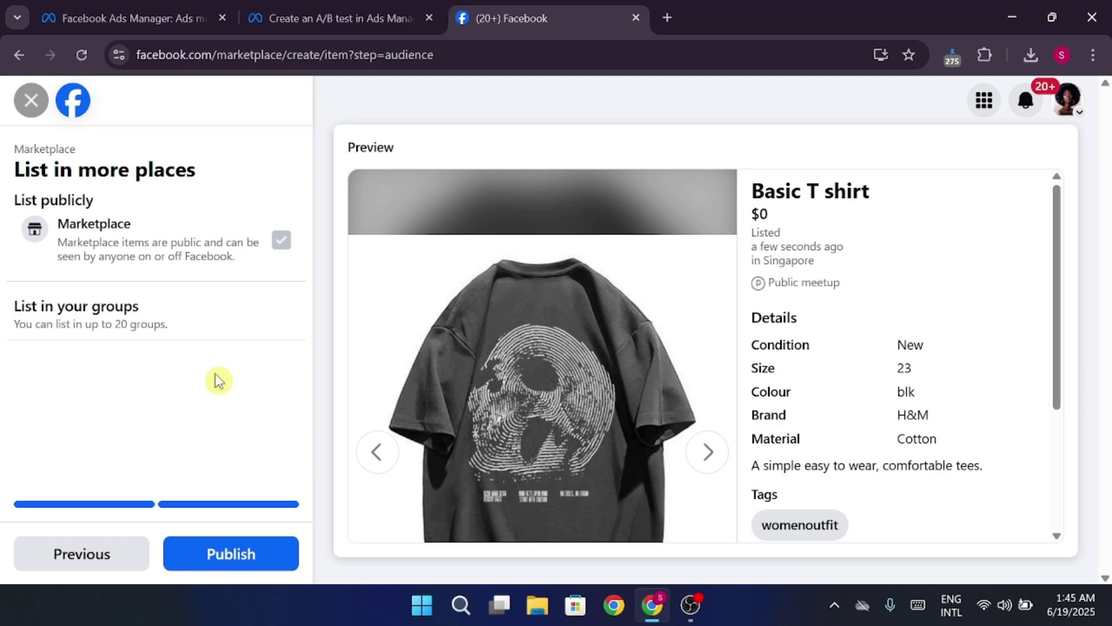
left_click(246, 553)
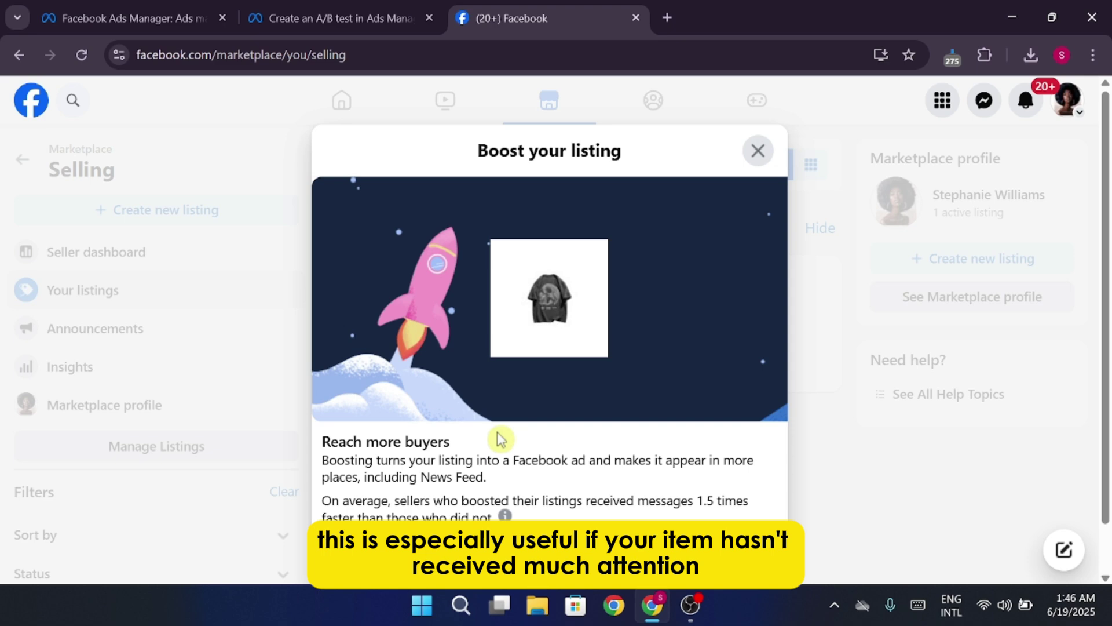
scroll(500, 439, "down", 1)
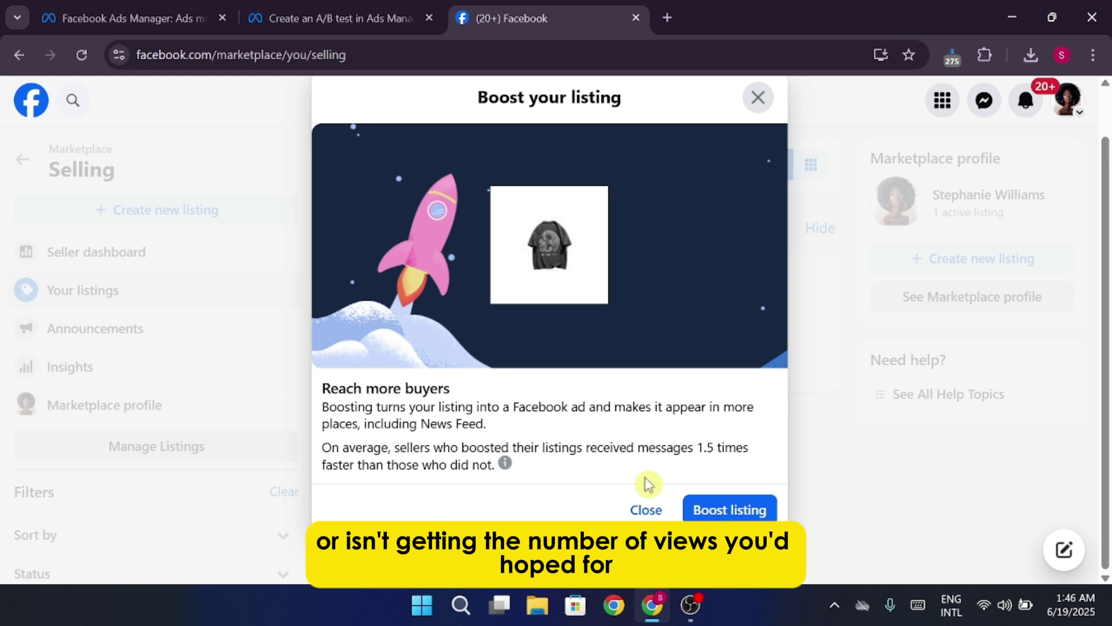
left_click(715, 511)
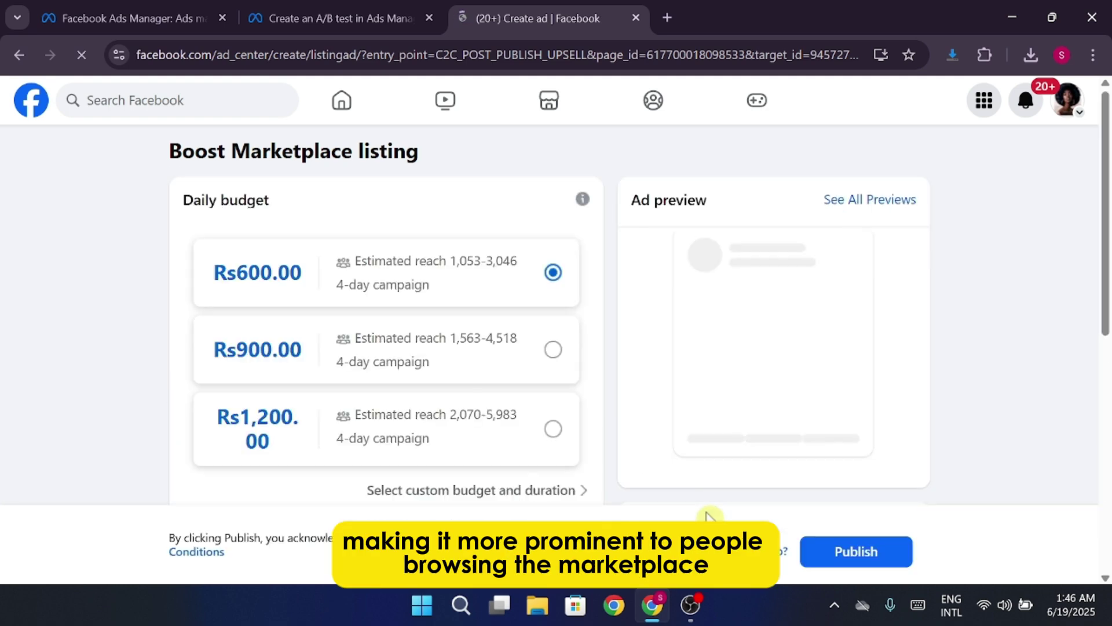
Compare the Rs900.00 and Rs1,200.00 daily budgets, then keep Rs600.00.
left_click(492, 373)
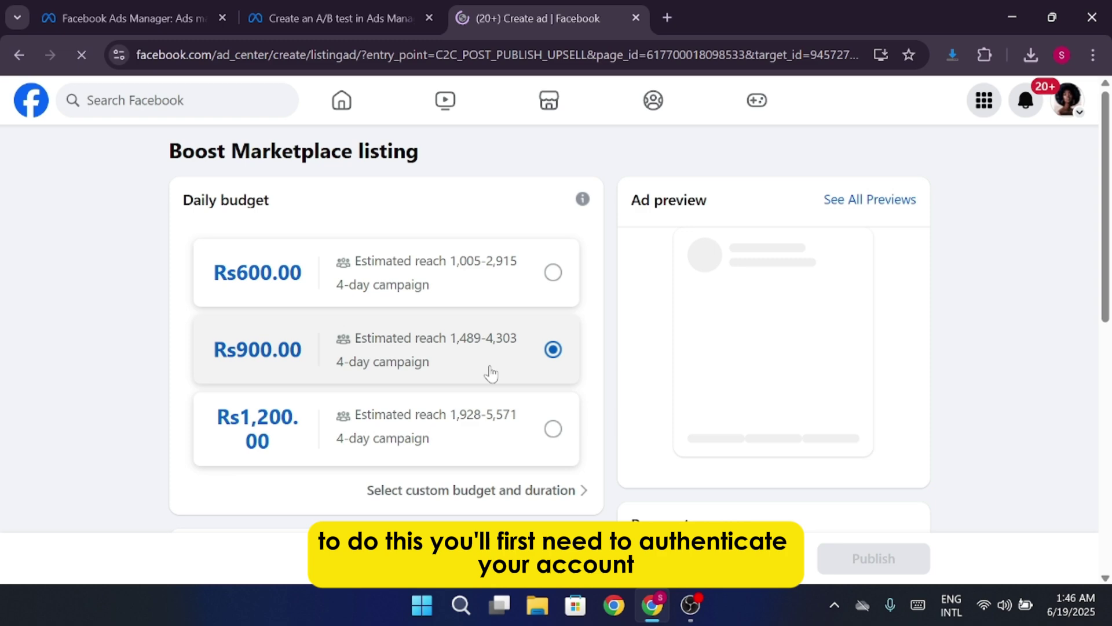
left_click(527, 426)
left_click(509, 293)
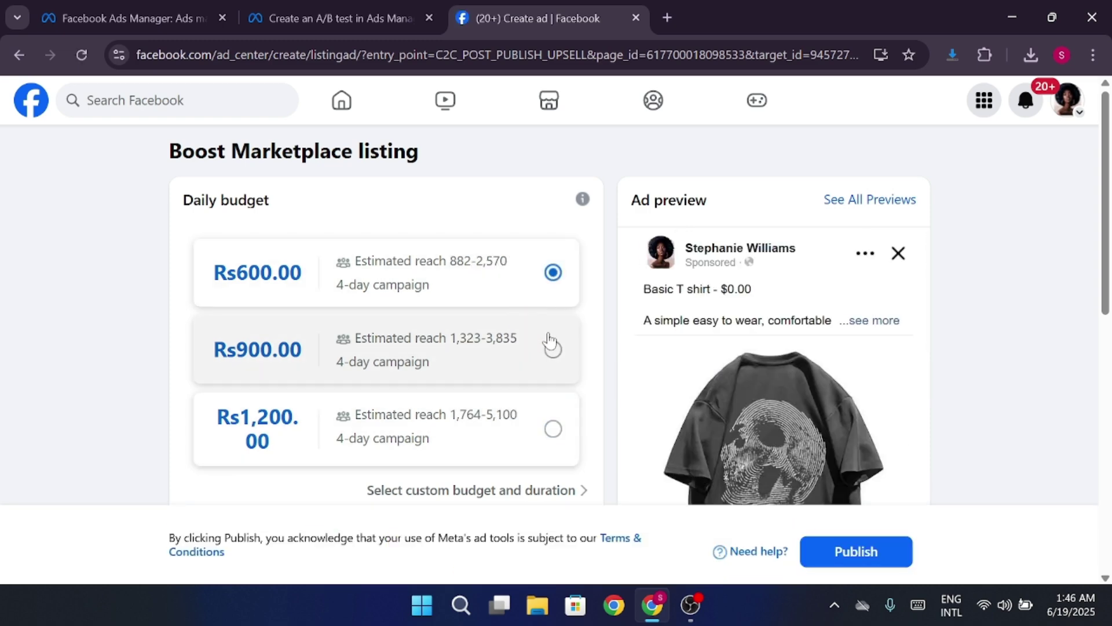
Switch Advantage+ placements off, leaving Facebook as the only manual placement.
scroll(521, 359, "down", 2)
scroll(494, 366, "down", 3)
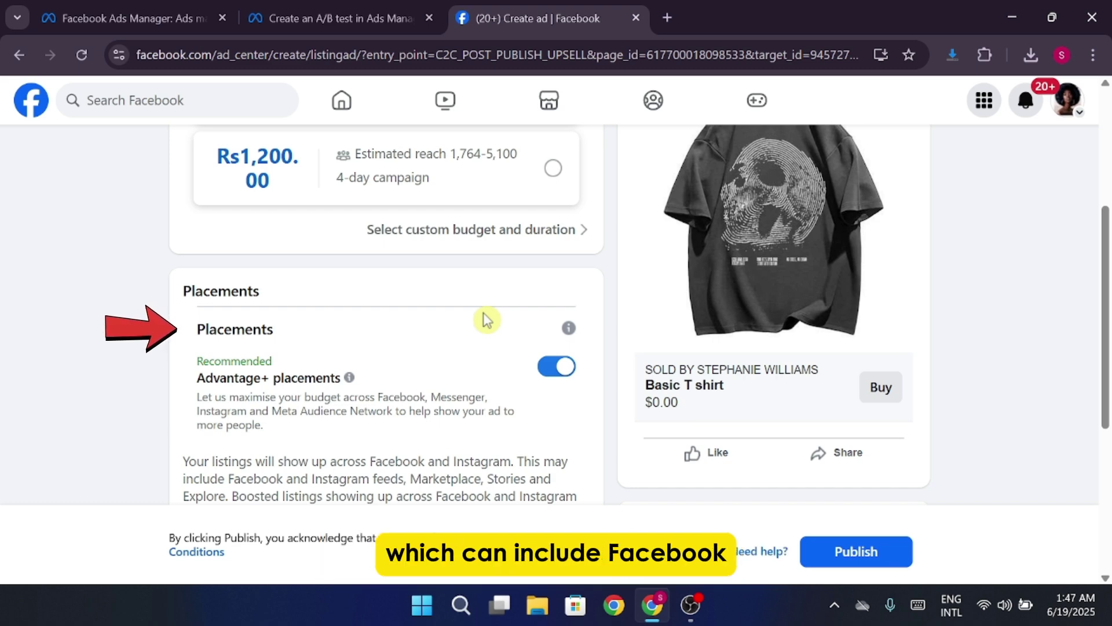
scroll(487, 320, "down", 2)
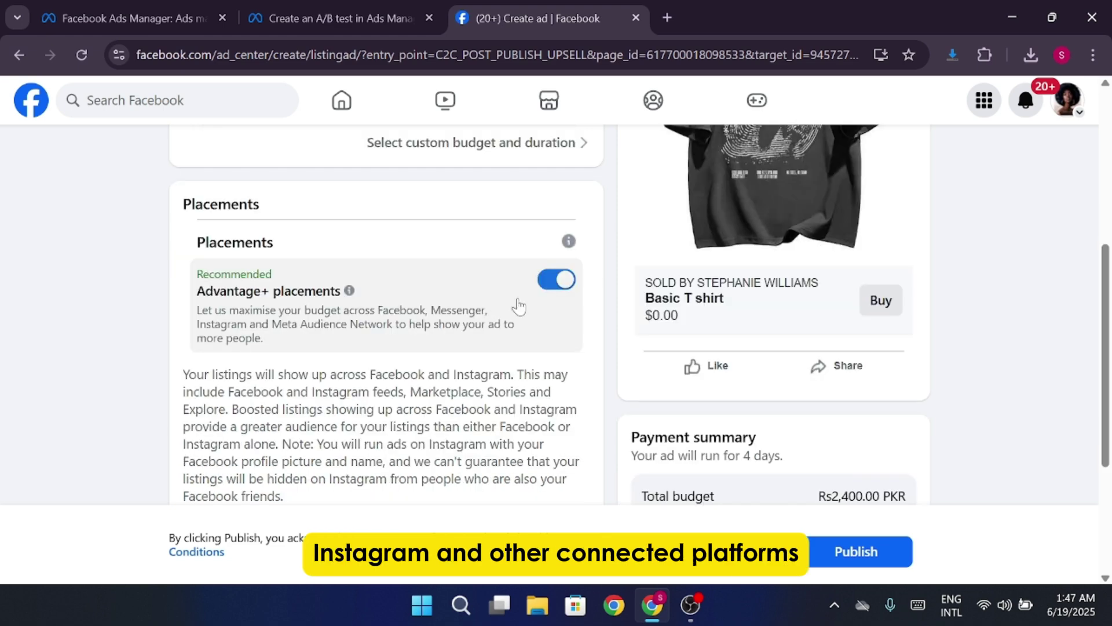
left_click(558, 282)
left_click(557, 283)
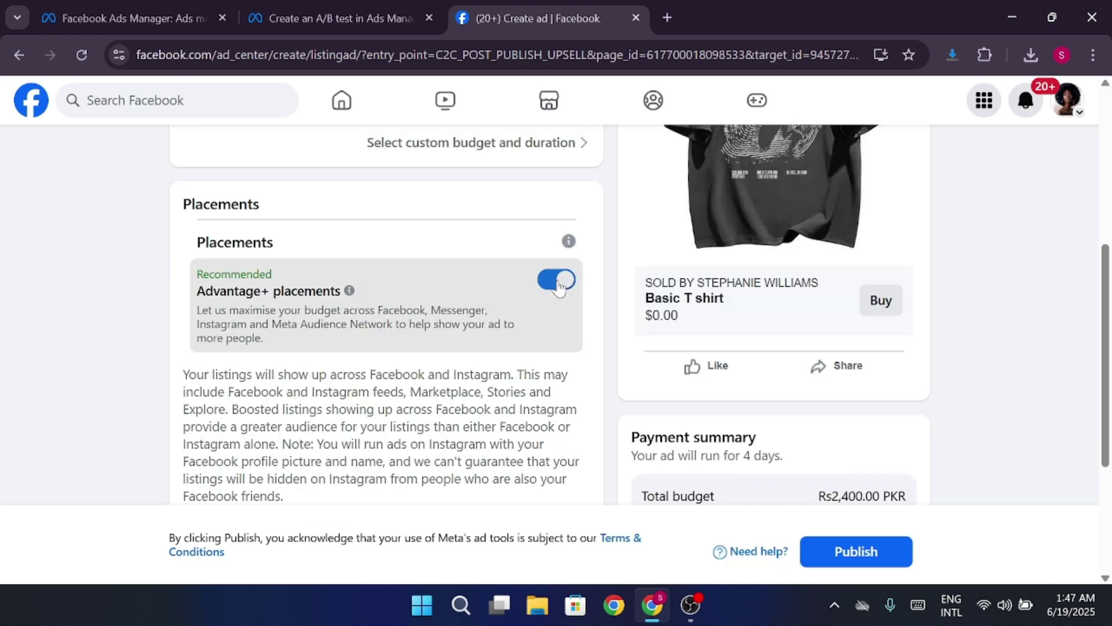
left_click(557, 281)
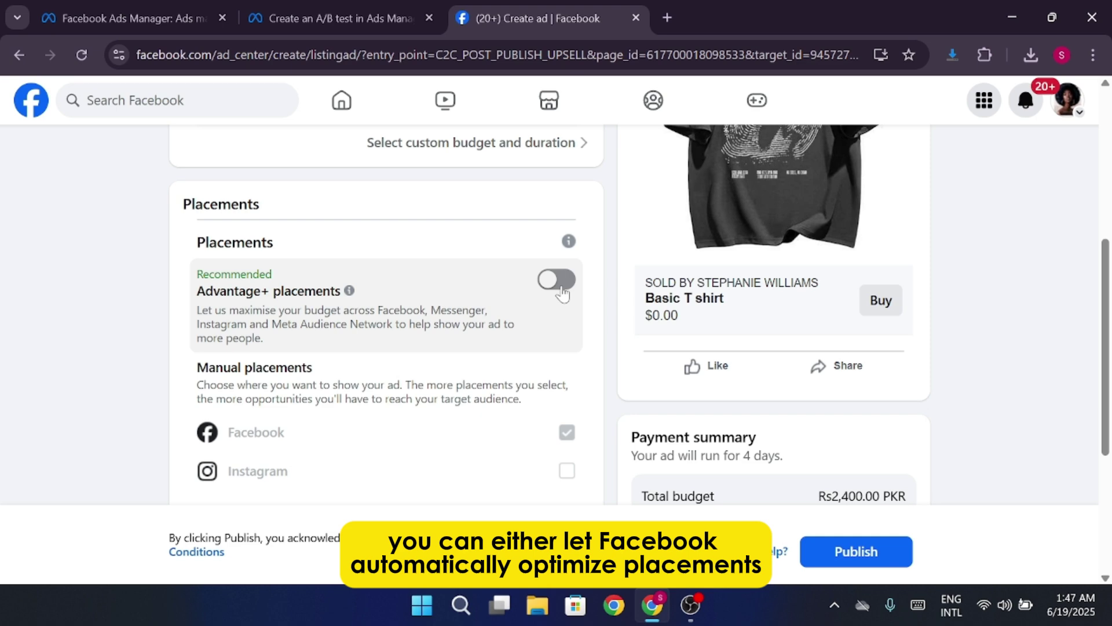
scroll(565, 292, "down", 5)
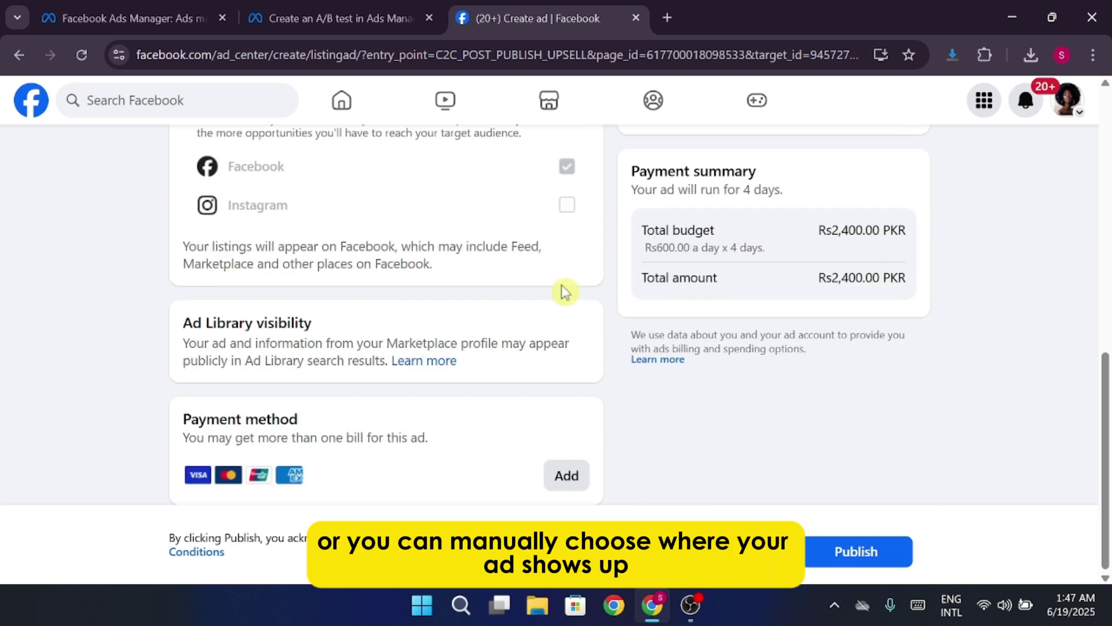
scroll(564, 291, "up", 3)
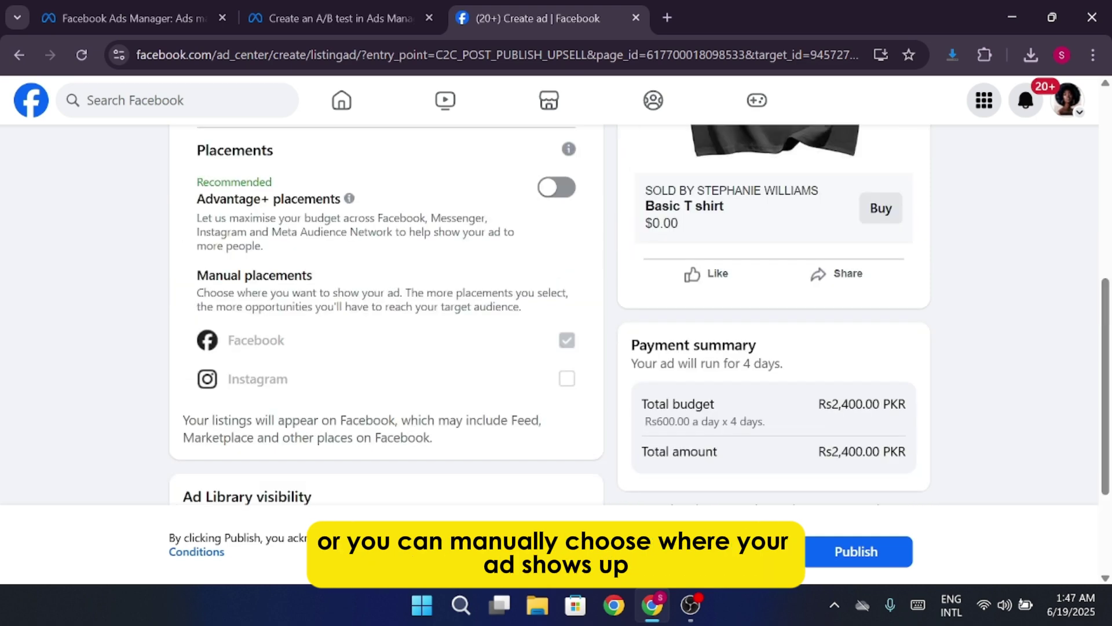
Turn Advantage+ placements back on and set a custom Rs300.00 daily budget.
left_click(556, 187)
scroll(558, 197, "up", 6)
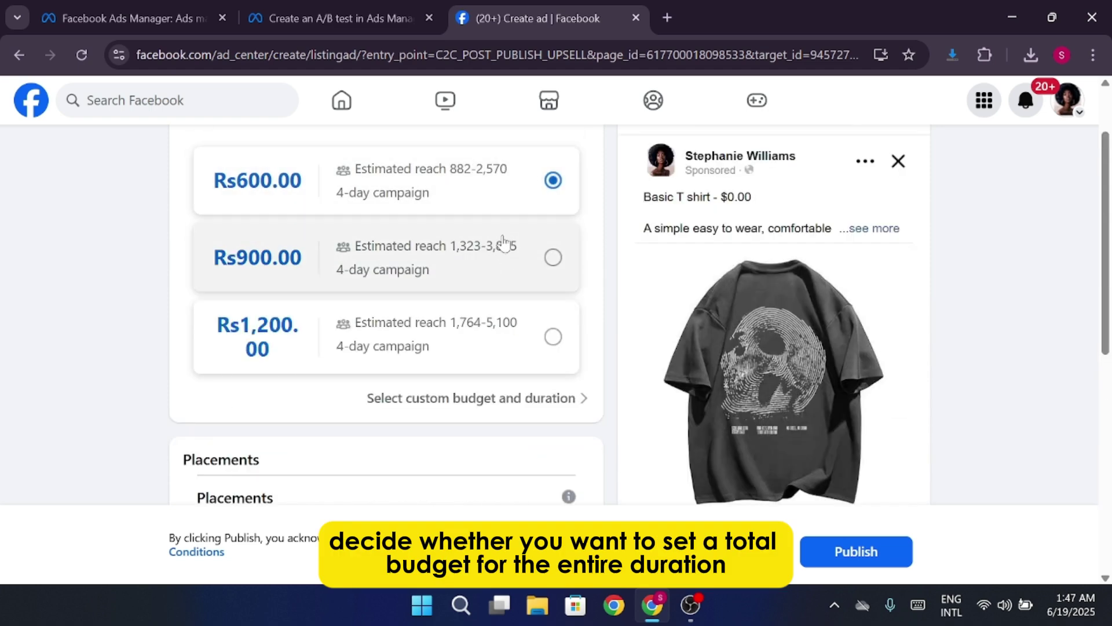
left_click(520, 399)
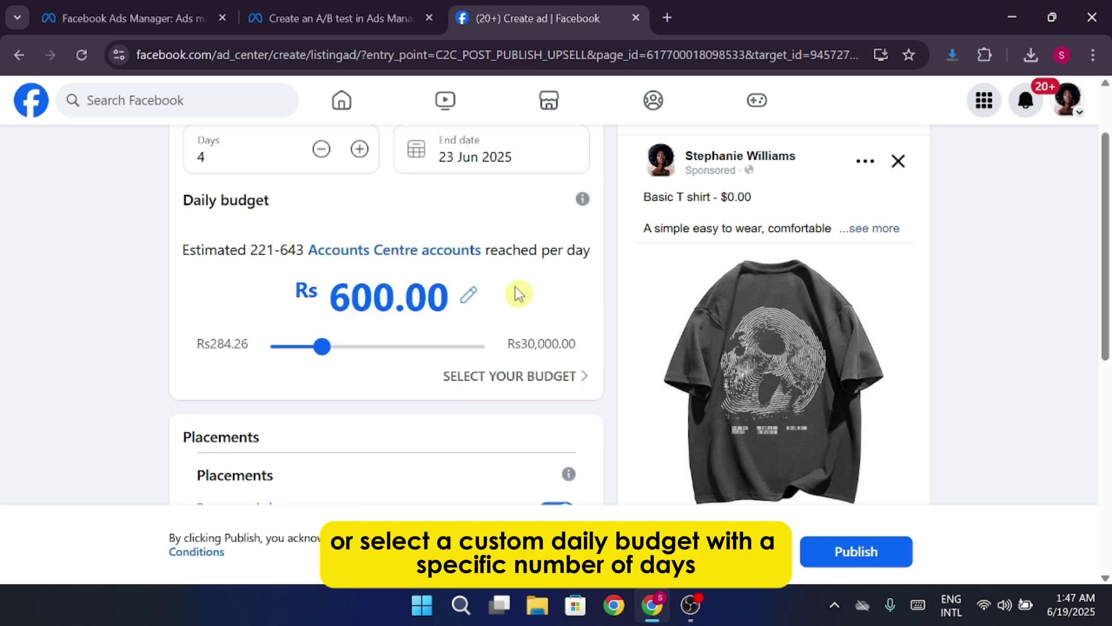
left_click_drag(322, 346, 294, 350)
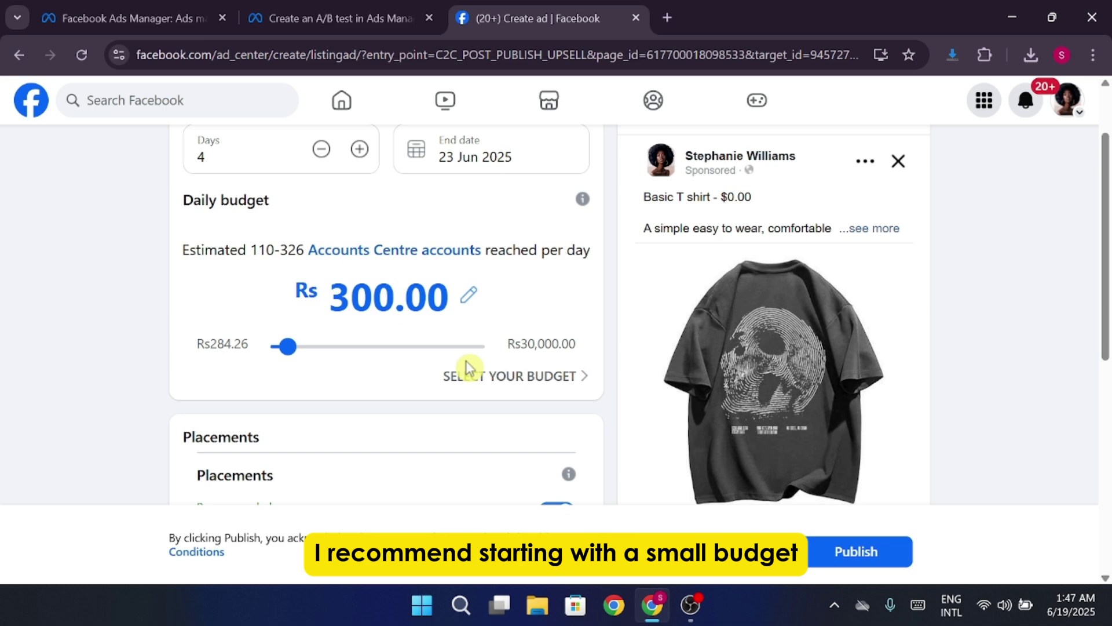
Set the boost duration to 5 days, ending 24 Jun 2025, totalling Rs1,500.00.
scroll(384, 251, "up", 2)
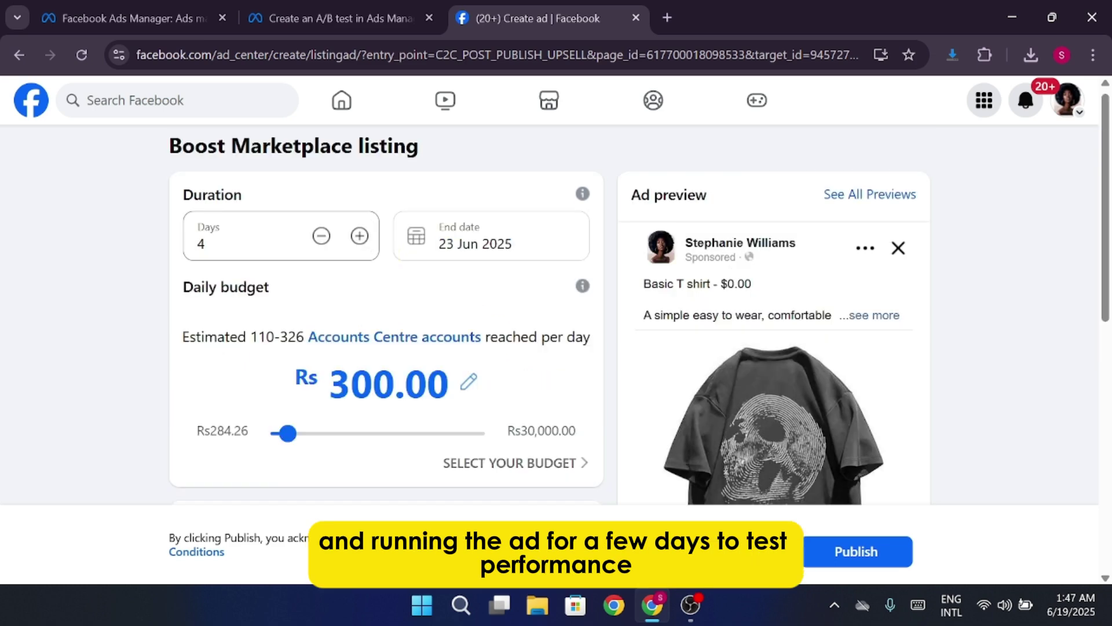
double_click(179, 236)
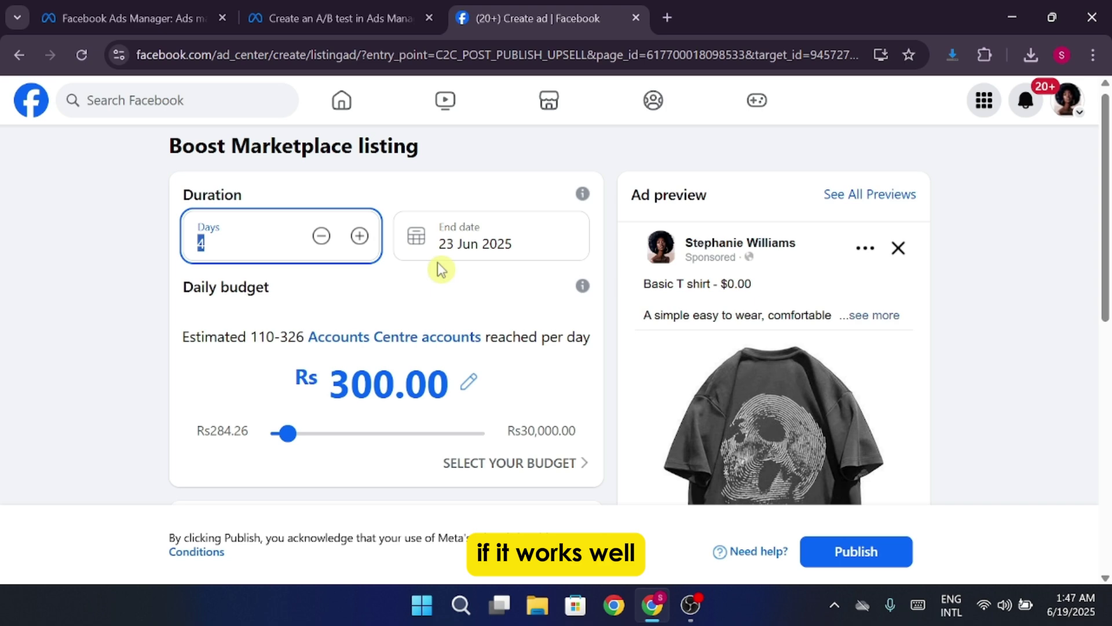
type("5")
left_click(468, 311)
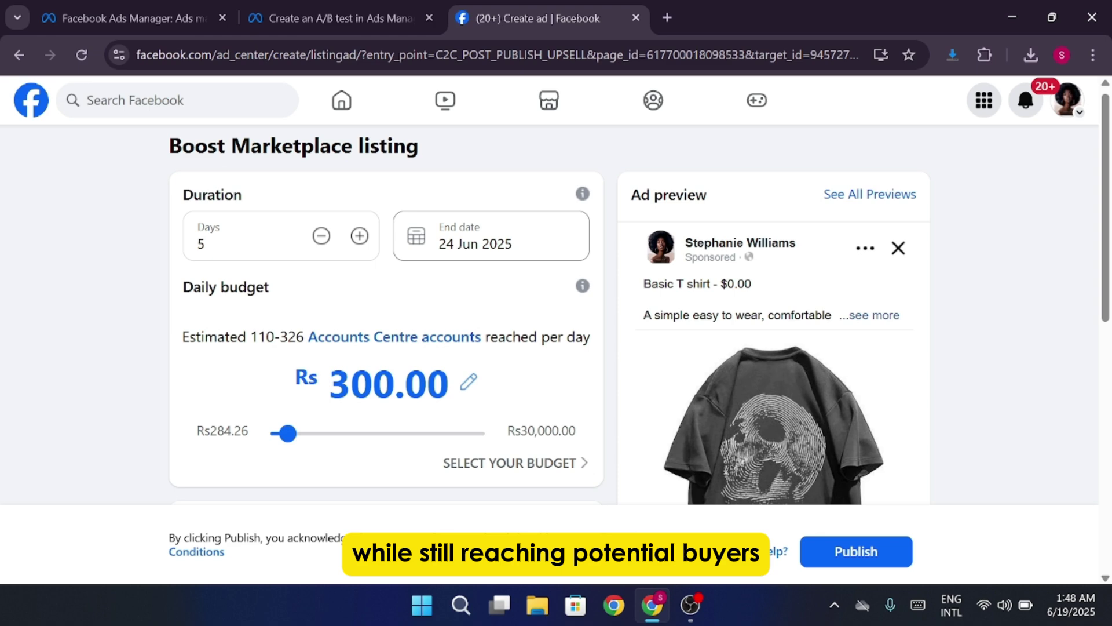
scroll(505, 310, "down", 8)
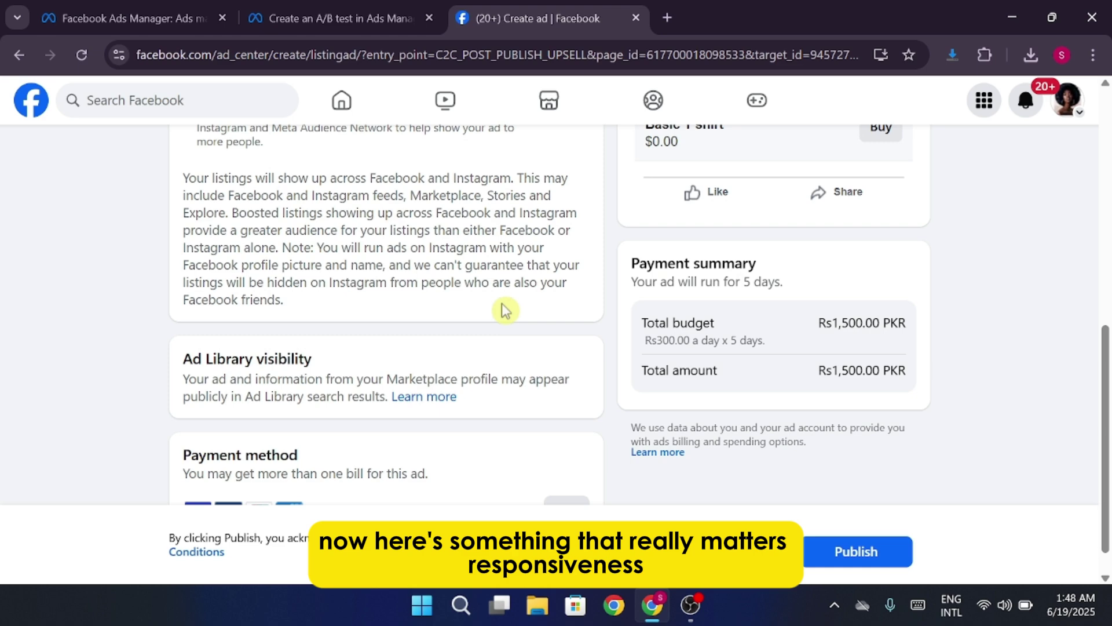
scroll(505, 310, "up", 8)
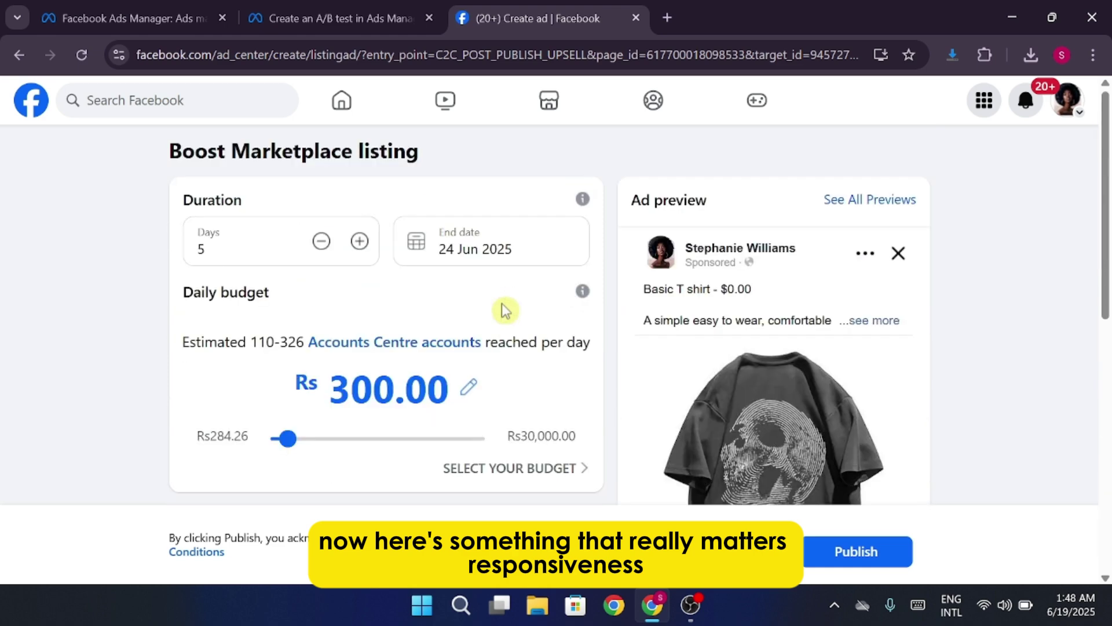
Stop at the payment information step and leave the boost page without paying.
left_click(858, 551)
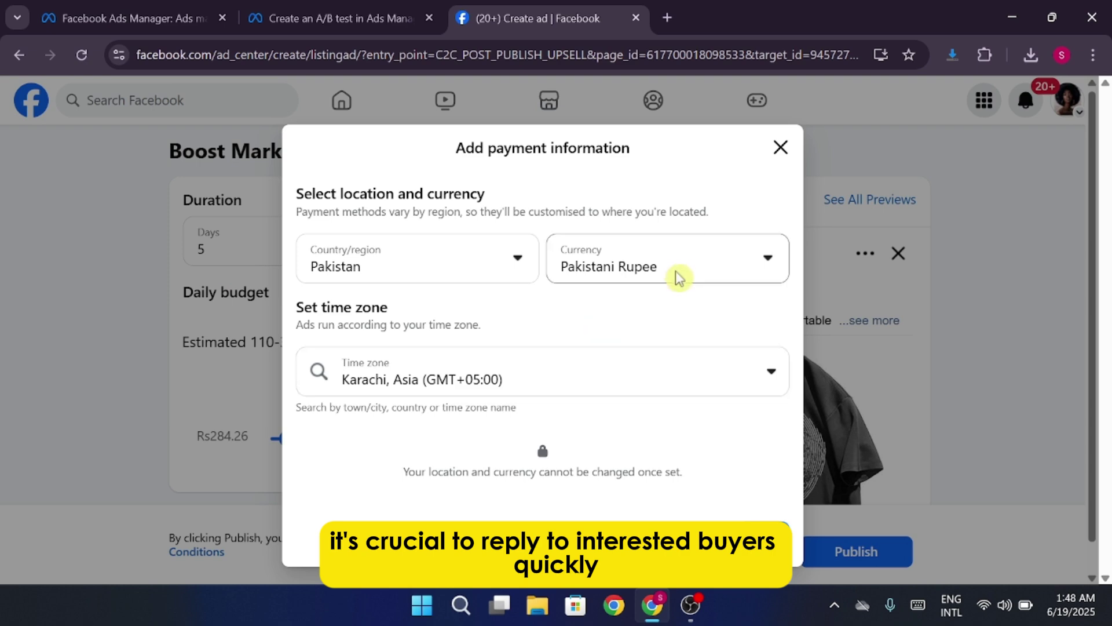
left_click(779, 504)
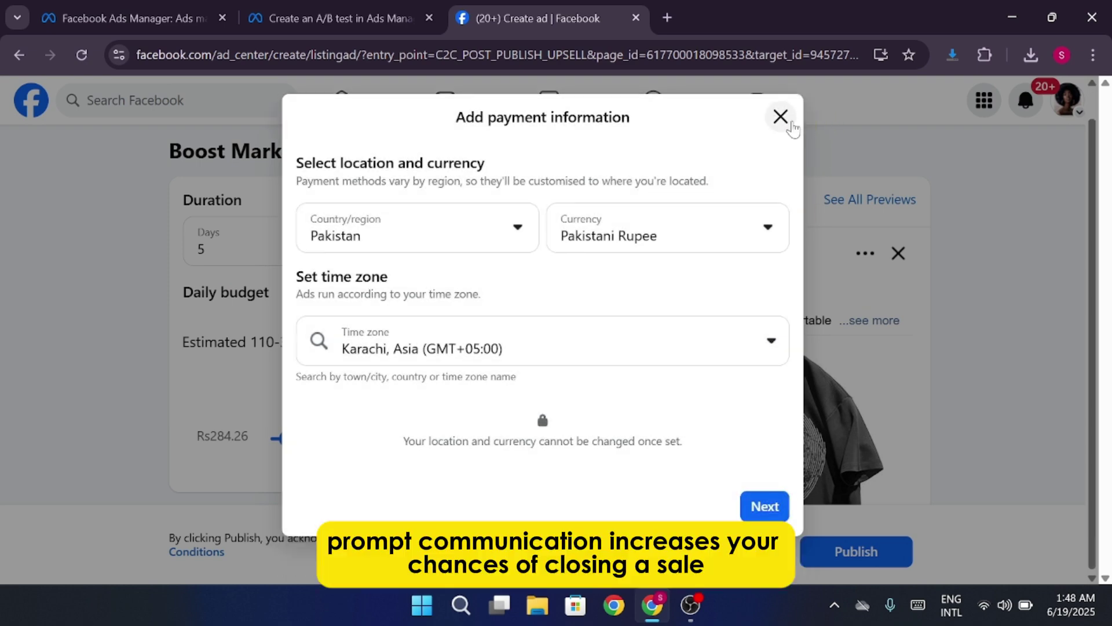
left_click(780, 117)
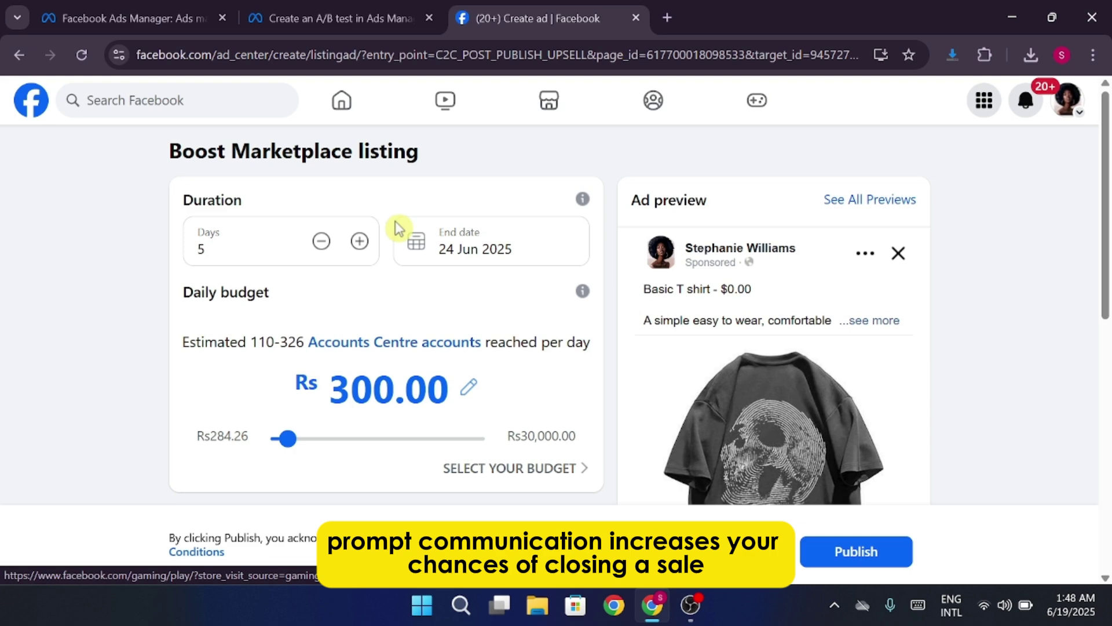
left_click(19, 55)
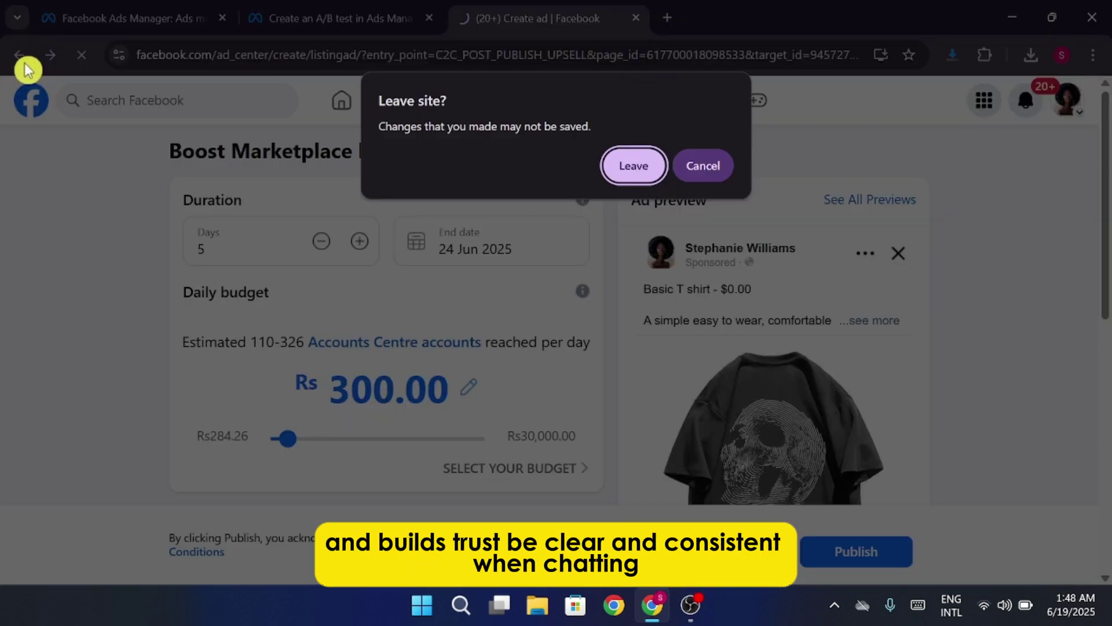
left_click(634, 167)
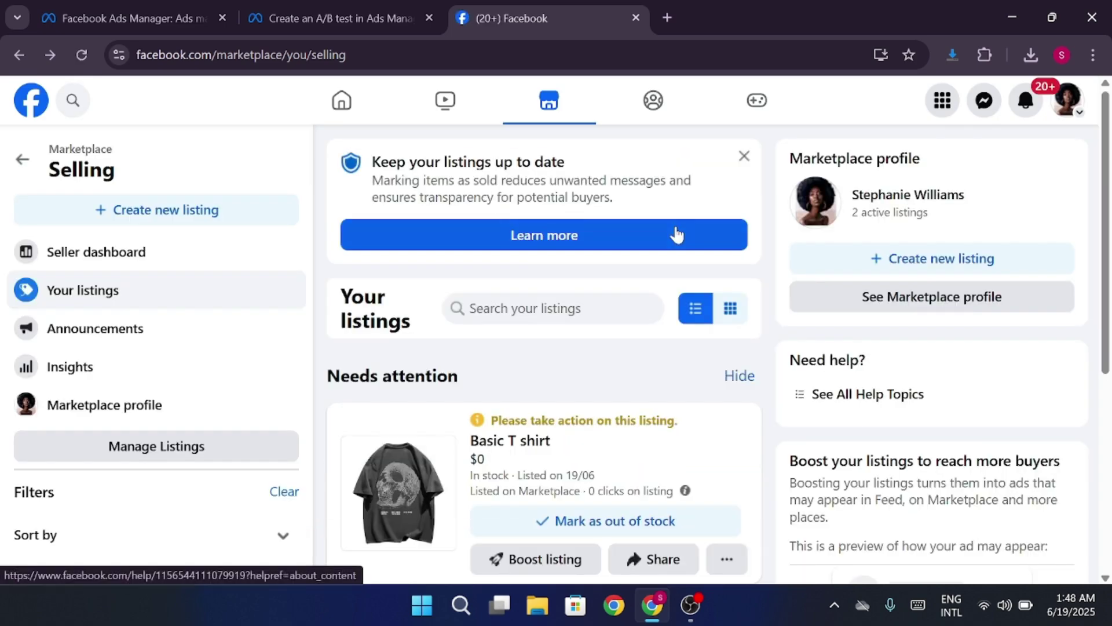
scroll(622, 363, "down", 3)
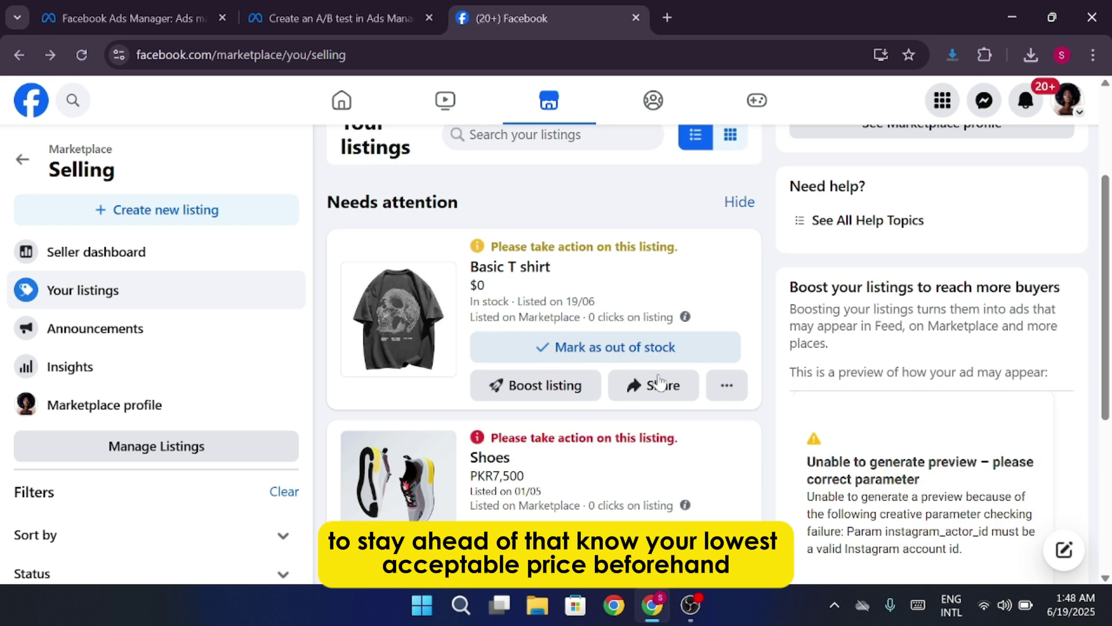
left_click(728, 387)
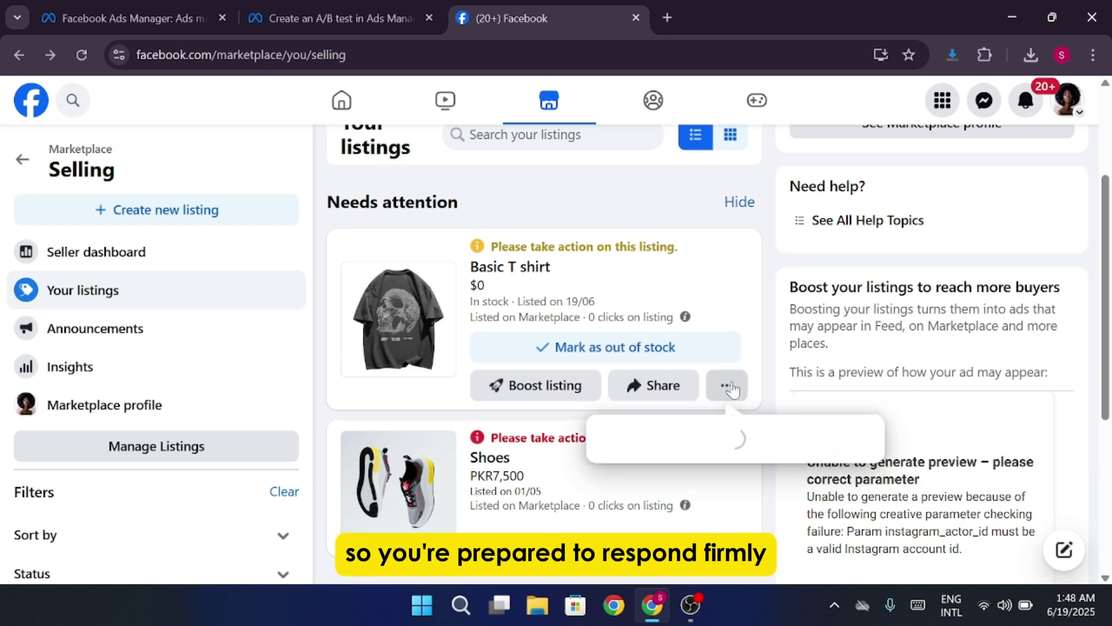
left_click(728, 387)
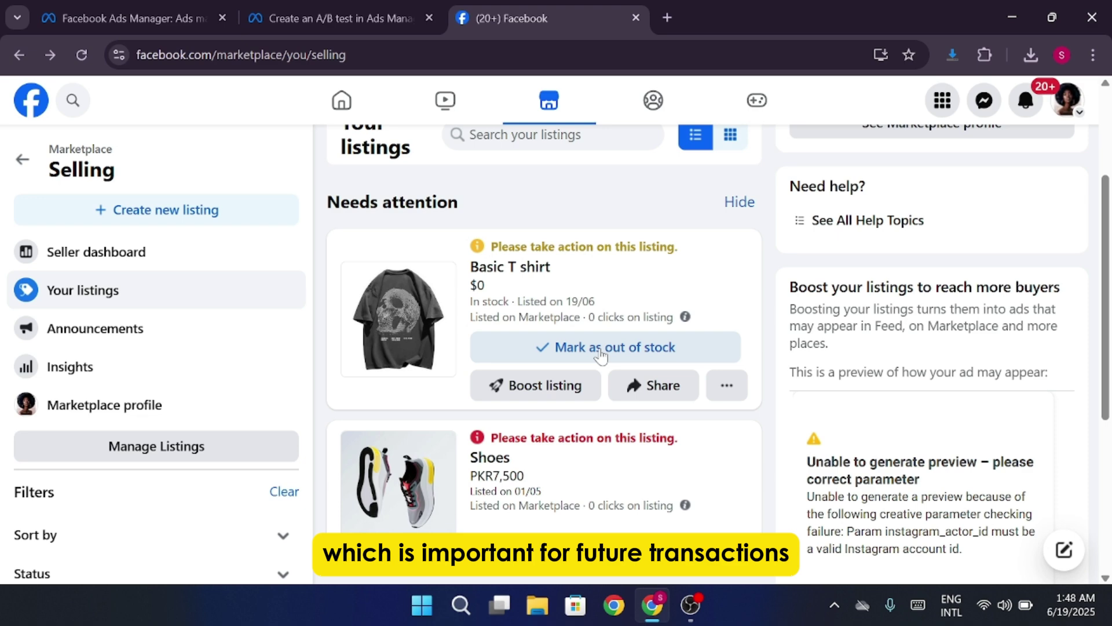
Minimize Chrome to reveal the empty Windows desktop.
left_click(1017, 9)
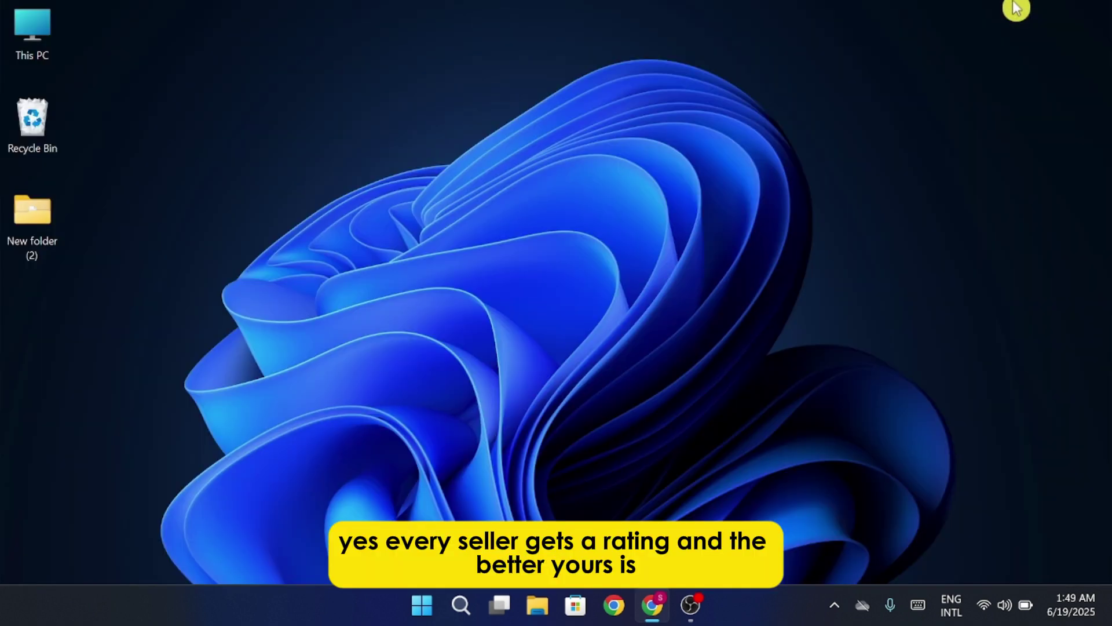
left_click_drag(503, 205, 715, 323)
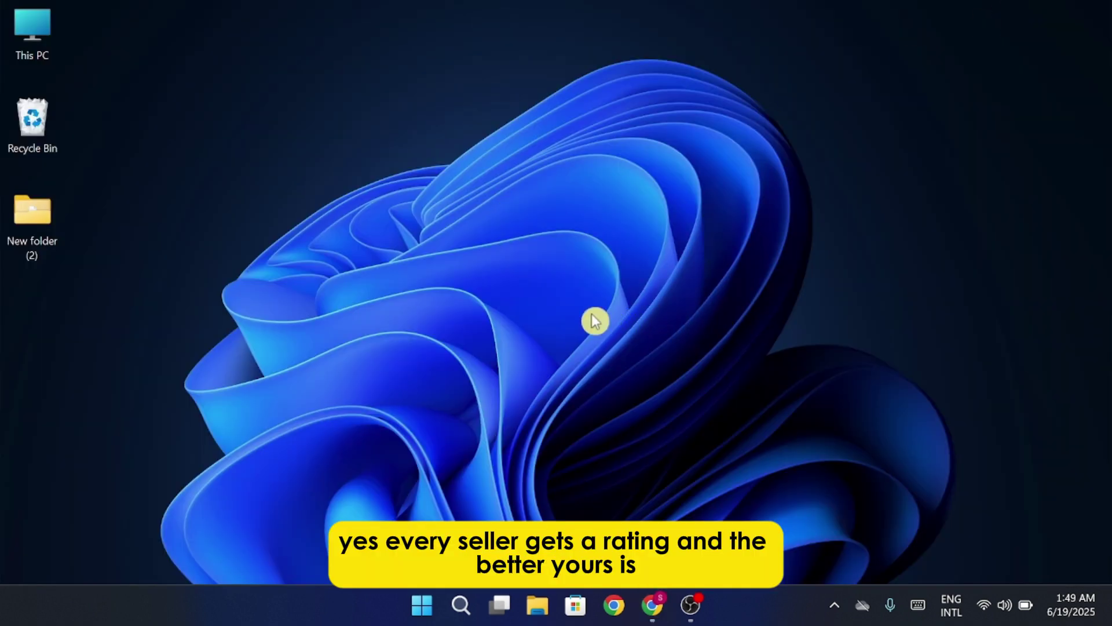